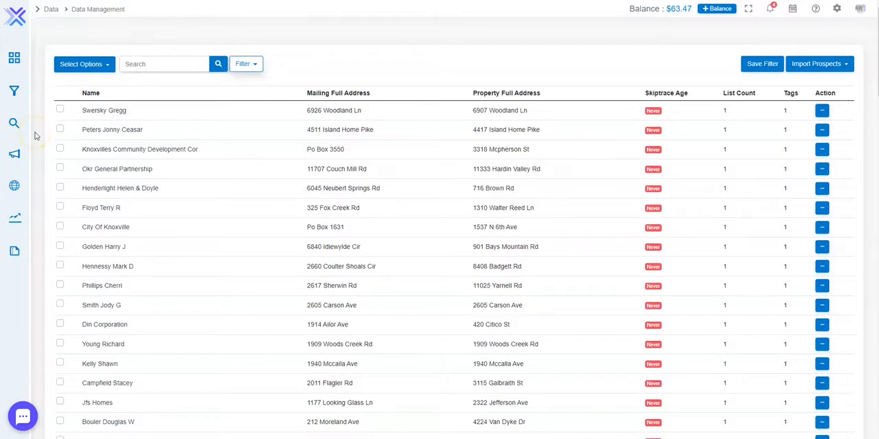
# - Browse the prospect list and open the first prospect's information to review its owner, property and contact details
pyautogui.scroll(-20, 35, 136)
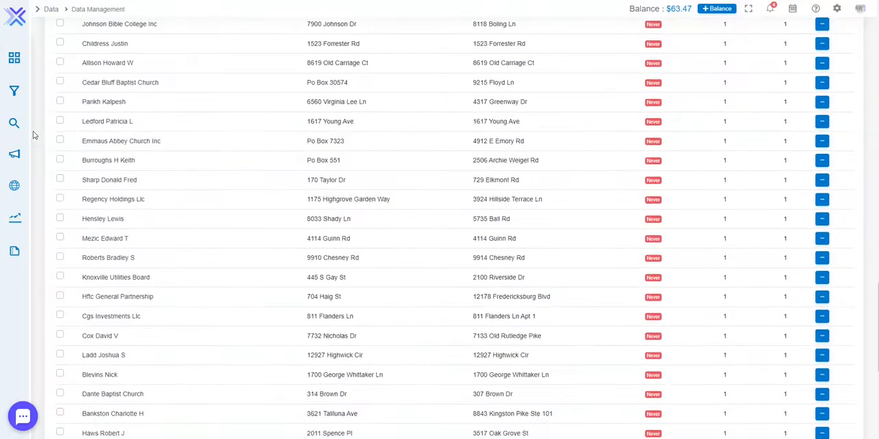
pyautogui.scroll(20, 33, 136)
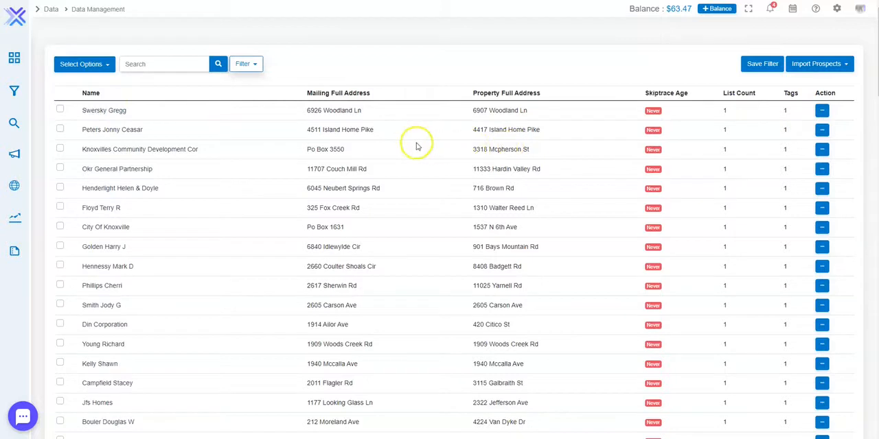
pyautogui.click(100, 112)
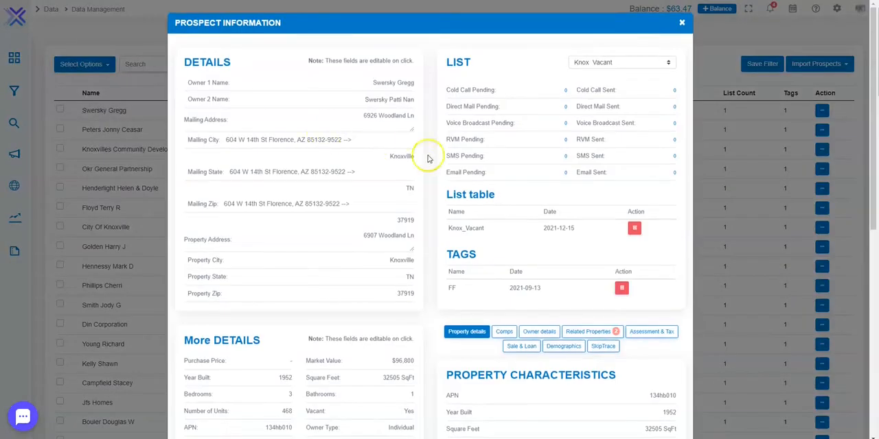
pyautogui.scroll(-4, 400, 208)
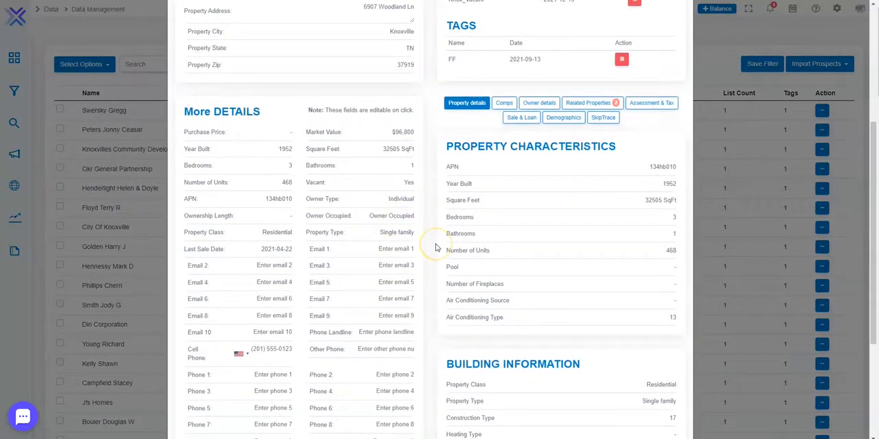
pyautogui.scroll(-3, 435, 248)
pyautogui.scroll(7, 433, 247)
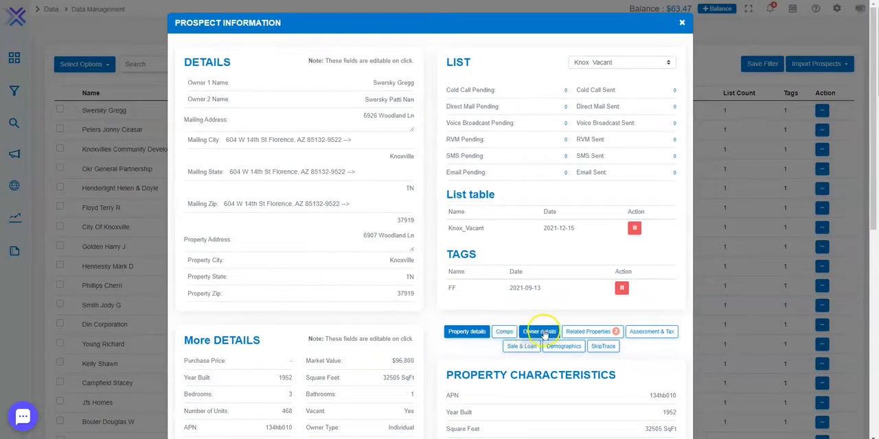
# - View the related properties of the first prospect, then close the prospect information
pyautogui.click(583, 332)
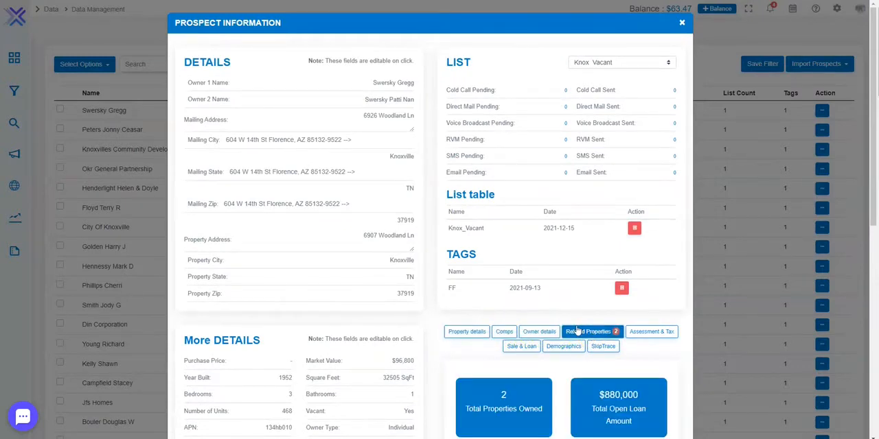
pyautogui.scroll(-2, 577, 332)
pyautogui.scroll(2, 529, 282)
pyautogui.click(682, 22)
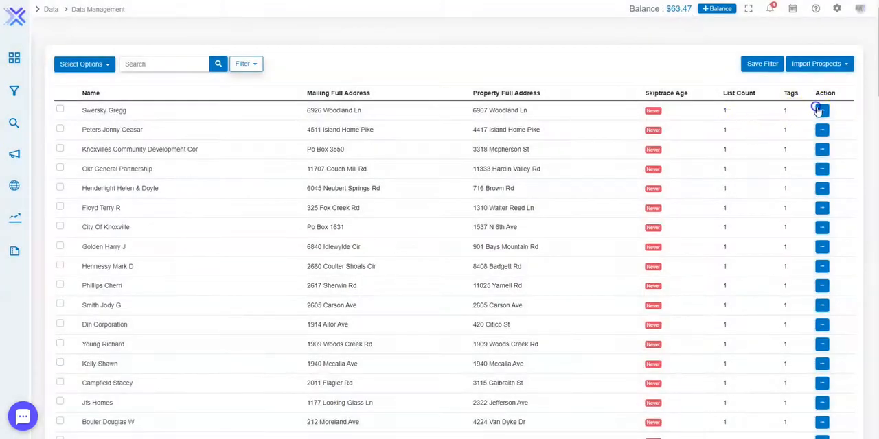
# - Open the first prospect's edit form, look through its address, email, phone and custom fields, and return to the prospect list
pyautogui.click(817, 110)
pyautogui.click(799, 144)
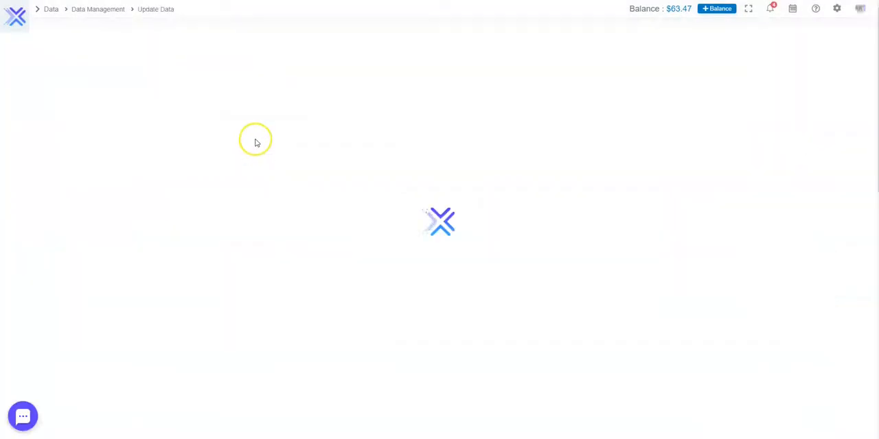
pyautogui.scroll(-6, 256, 139)
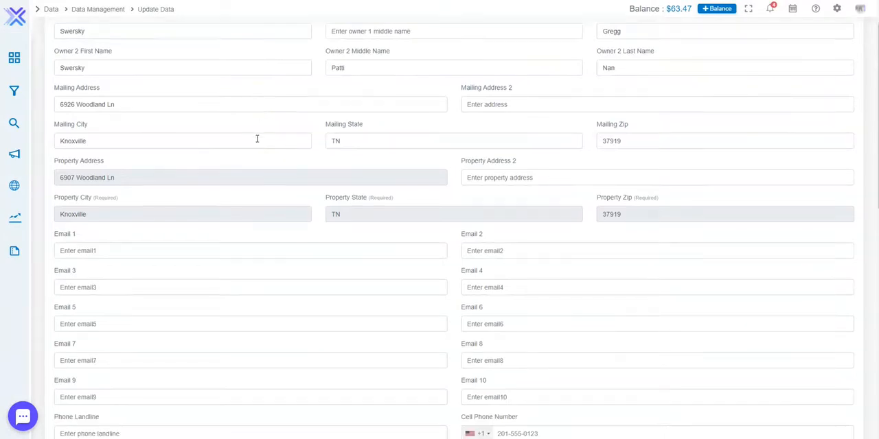
pyautogui.click(152, 169)
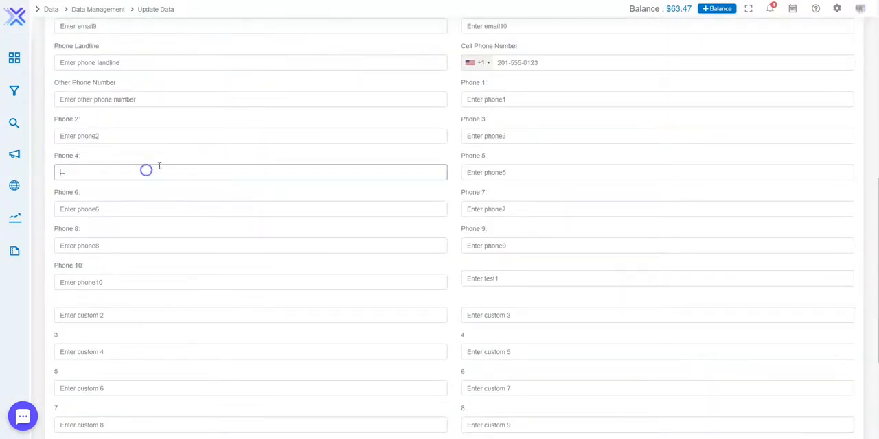
pyautogui.scroll(-3, 148, 171)
pyautogui.click(75, 381)
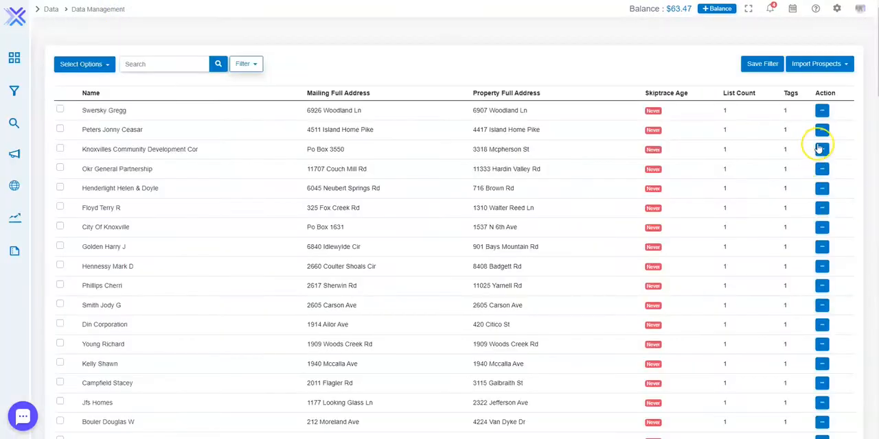
# - Open the first prospect's information through its Update action, review and close it, and check the row's Delete option without using it
pyautogui.click(822, 110)
pyautogui.click(797, 126)
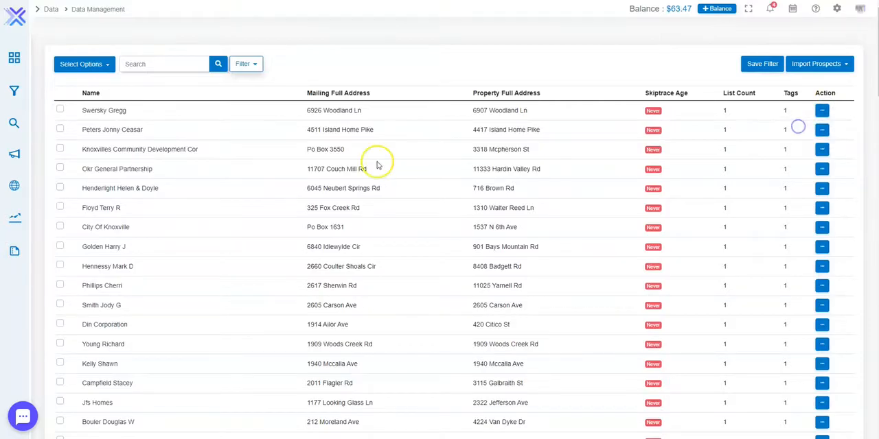
pyautogui.scroll(-3, 446, 214)
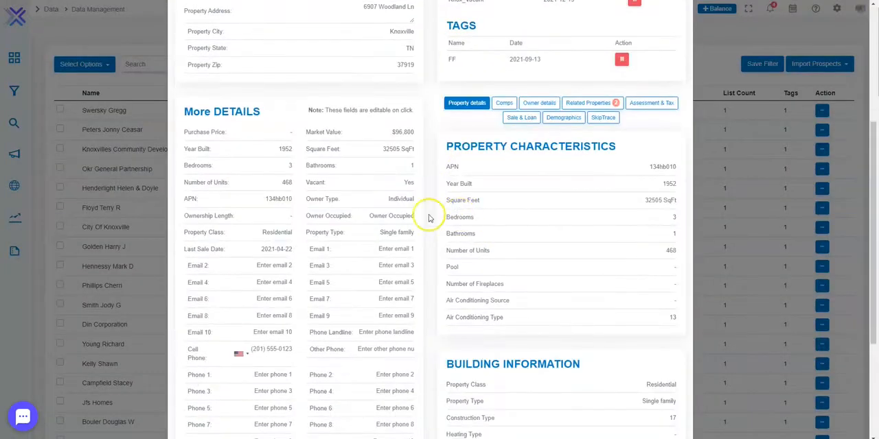
pyautogui.scroll(3, 88, 96)
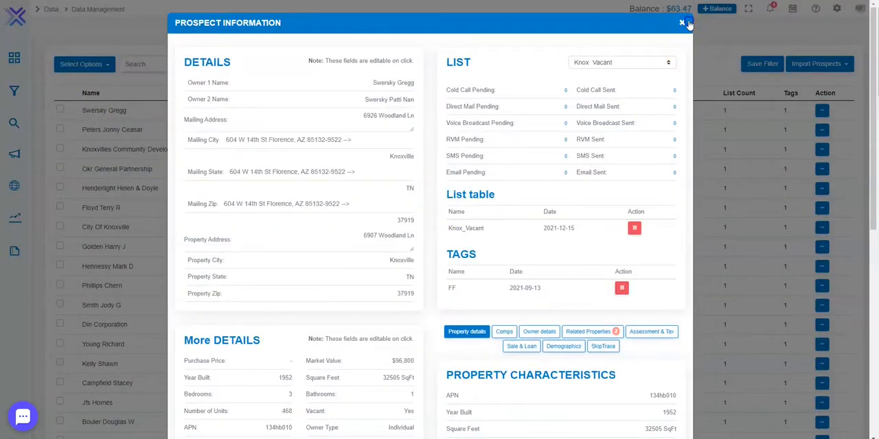
pyautogui.click(683, 24)
pyautogui.click(821, 109)
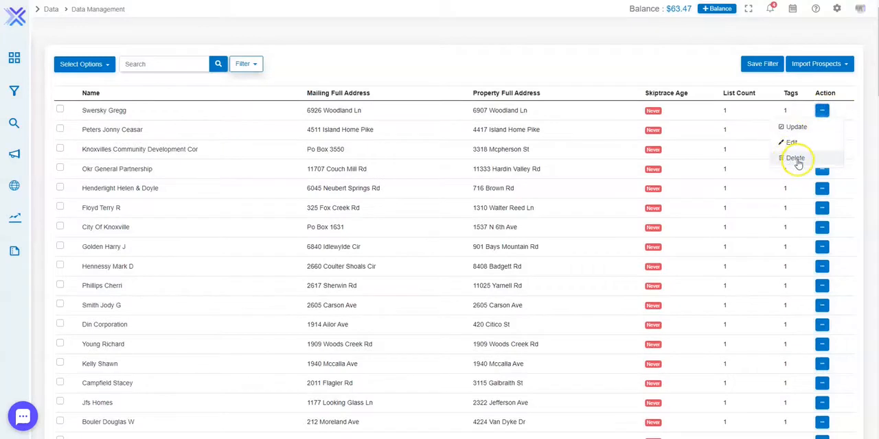
pyautogui.click(427, 57)
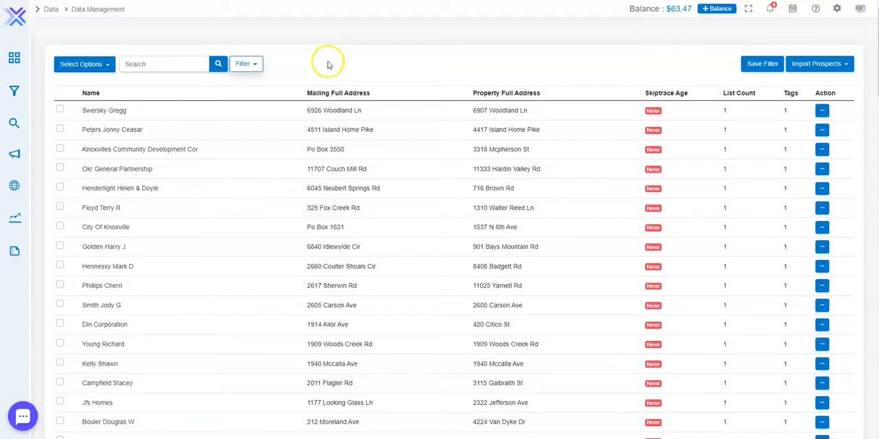
# - Select the visible prospect records, then extend the selection to all records
pyautogui.click(83, 66)
pyautogui.click(79, 81)
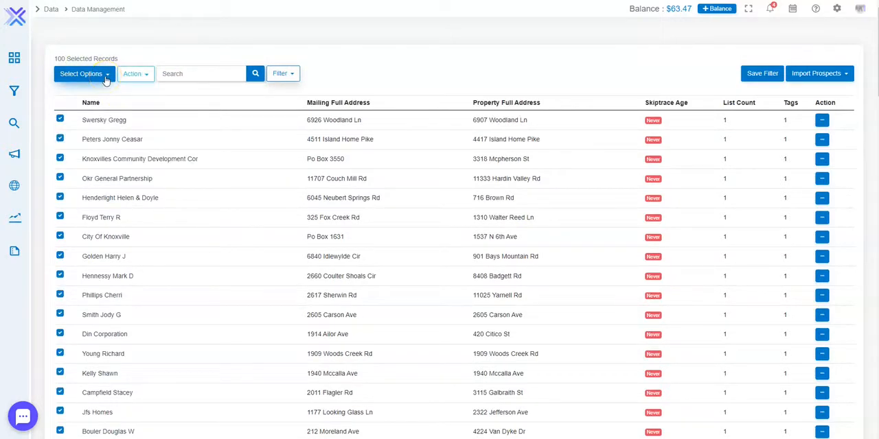
pyautogui.click(106, 76)
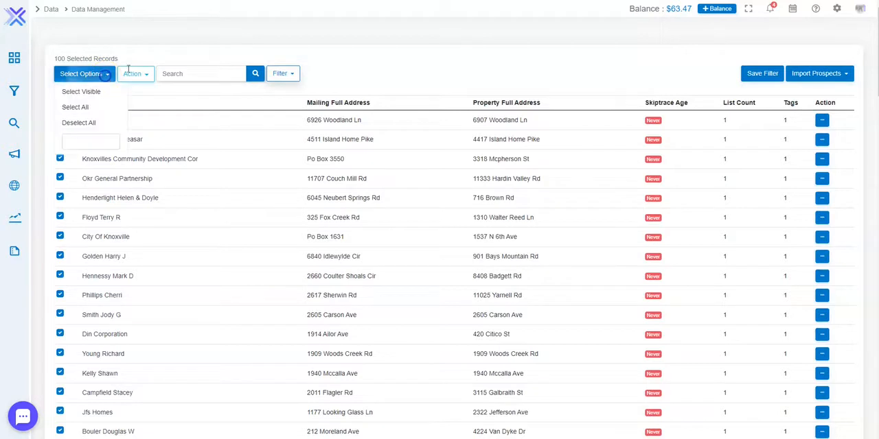
pyautogui.click(96, 110)
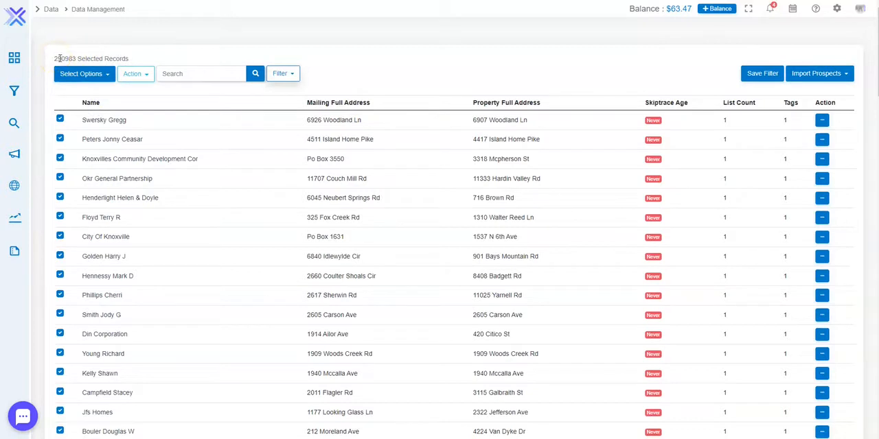
# - Deselect all records and select exactly 1000 prospect records by count
pyautogui.click(95, 74)
pyautogui.click(90, 121)
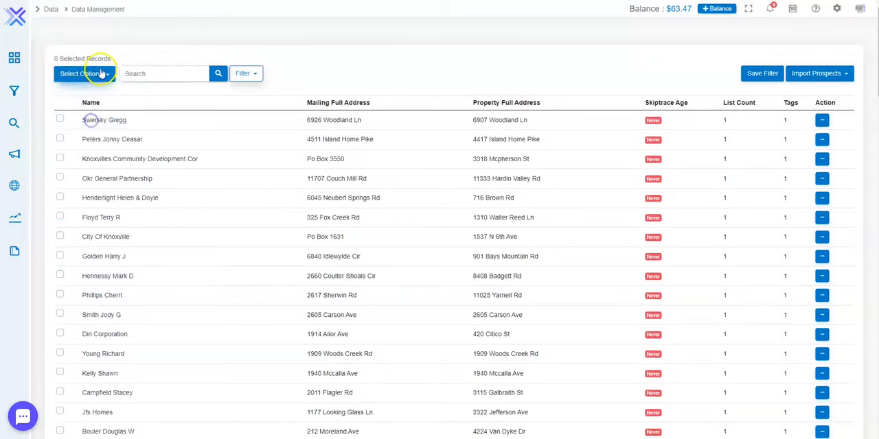
pyautogui.click(102, 73)
pyautogui.click(82, 141)
pyautogui.write('10')
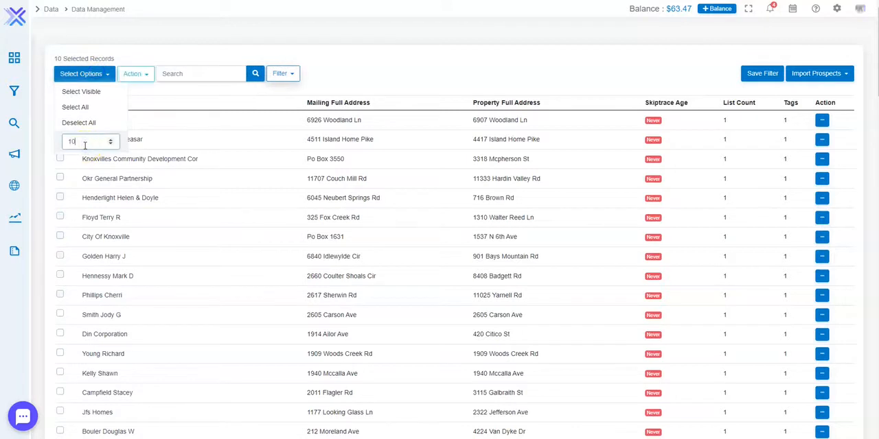
pyautogui.write('00')
pyautogui.click(106, 46)
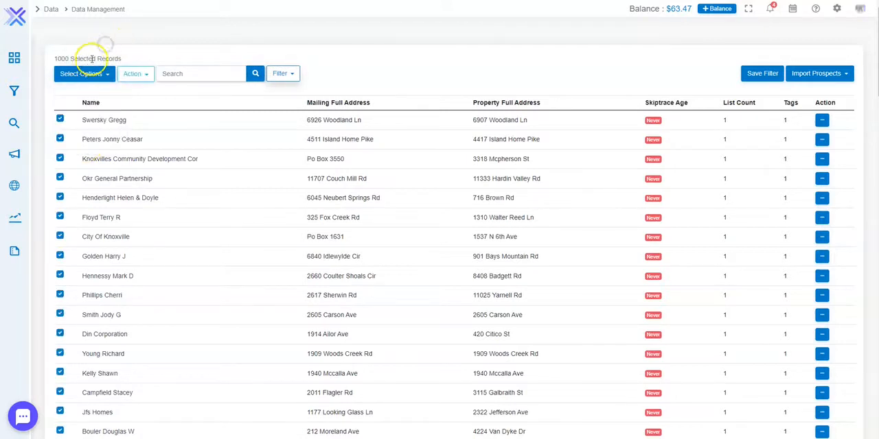
# - Review the selection options and the bulk actions available for the selected records without applying any
pyautogui.click(90, 73)
pyautogui.click(103, 45)
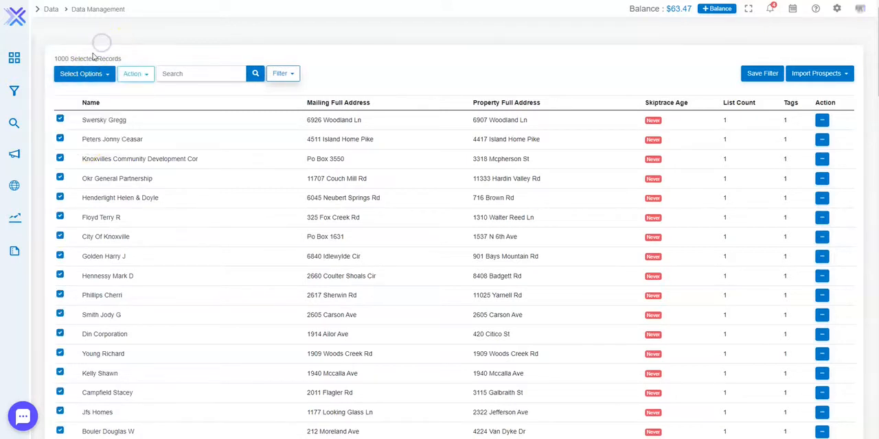
pyautogui.click(90, 75)
pyautogui.click(90, 58)
pyautogui.click(142, 74)
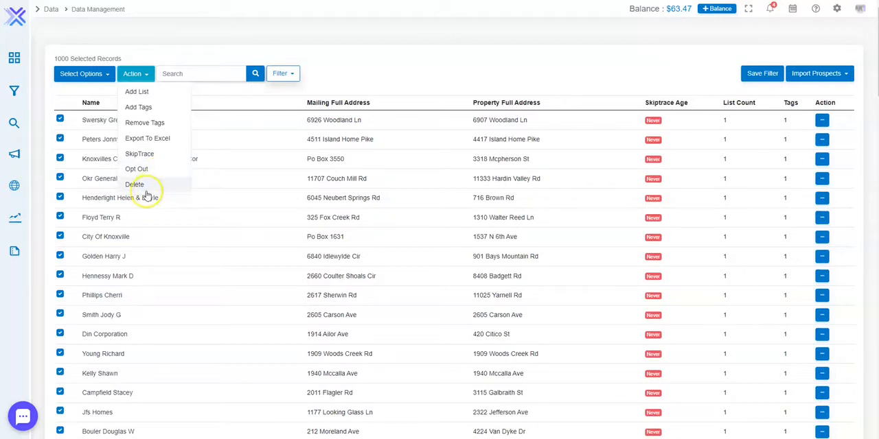
pyautogui.click(373, 56)
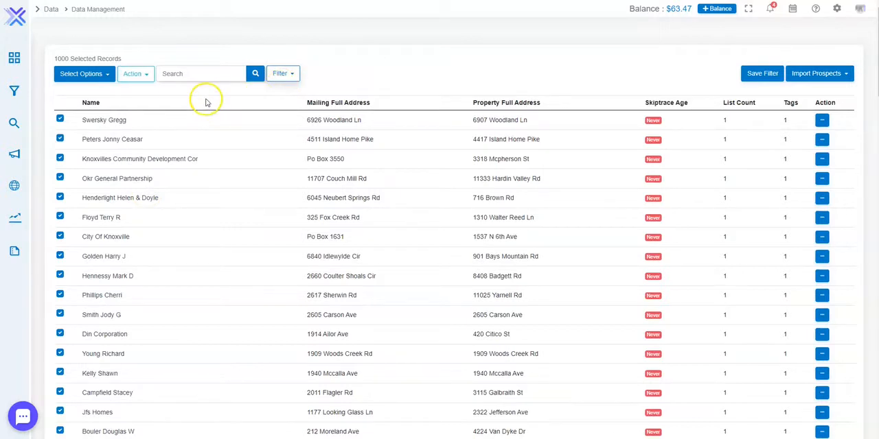
# - Deselect all prospect records and place the cursor in the prospect search field
pyautogui.click(96, 74)
pyautogui.click(84, 122)
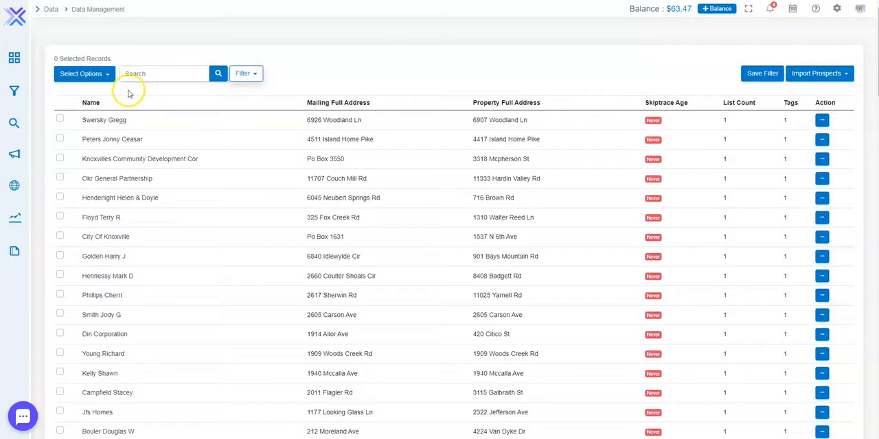
pyautogui.click(144, 73)
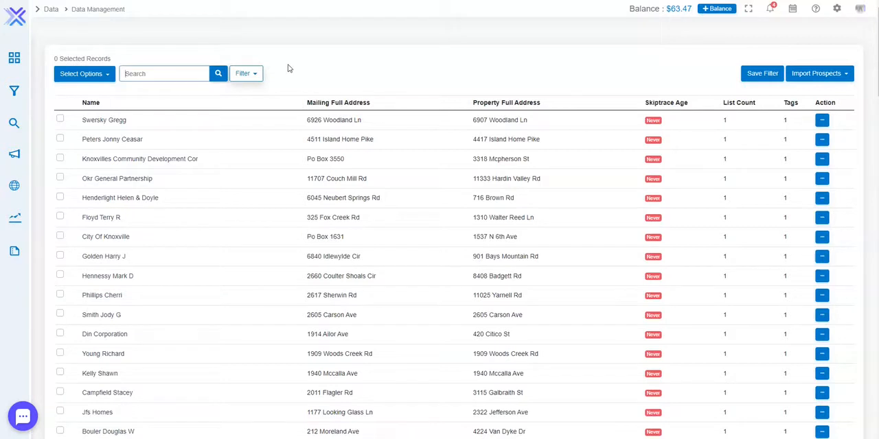
# - Open the prospect filters and add the georgia-new list to the included lists filter
pyautogui.click(255, 73)
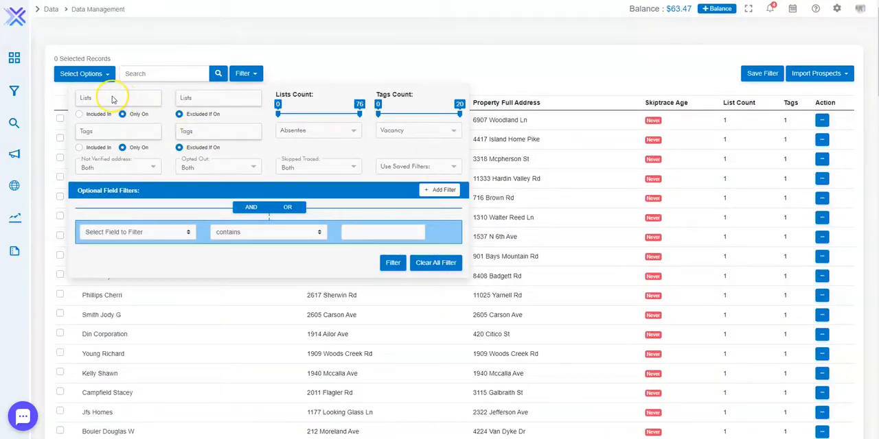
pyautogui.click(111, 98)
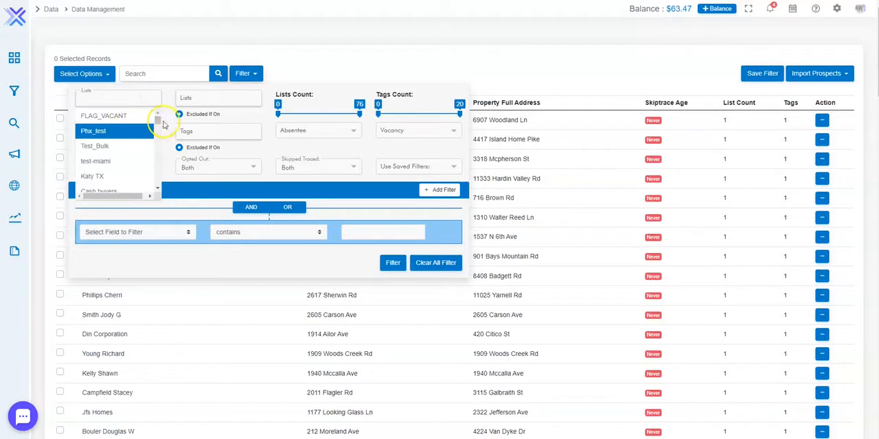
pyautogui.moveTo(157, 123); pyautogui.dragTo(155, 184)
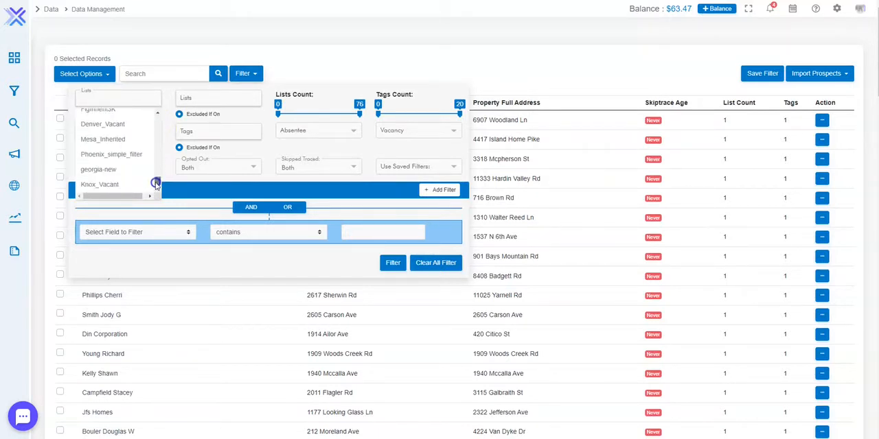
pyautogui.click(116, 170)
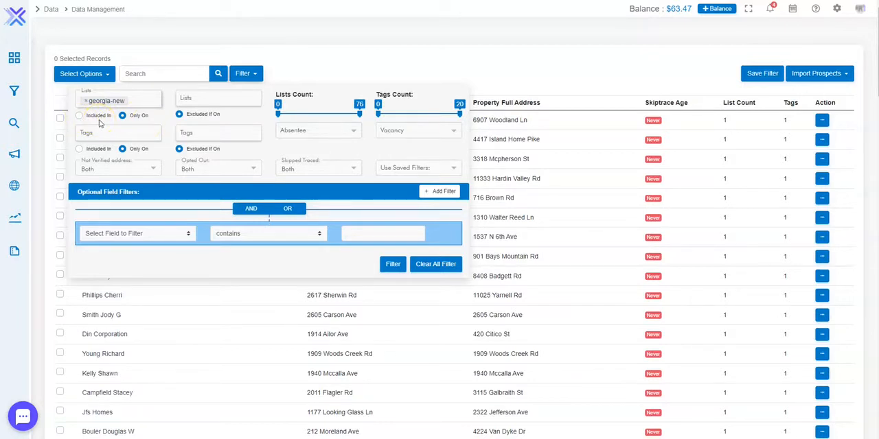
# - Apply the georgia-new list filter with the Only On option and look through the filtered prospects
pyautogui.click(137, 100)
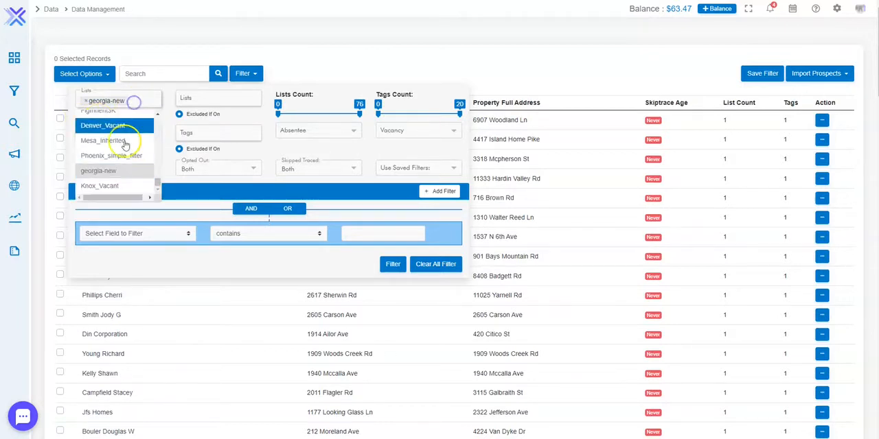
pyautogui.click(168, 127)
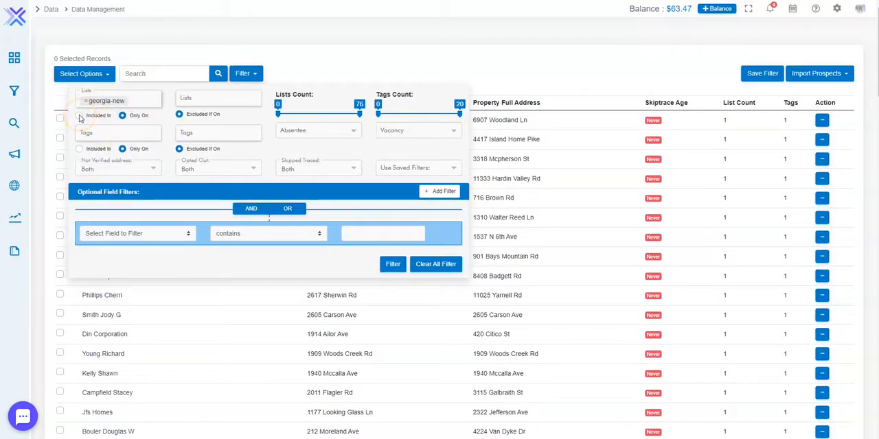
pyautogui.click(134, 117)
pyautogui.click(142, 100)
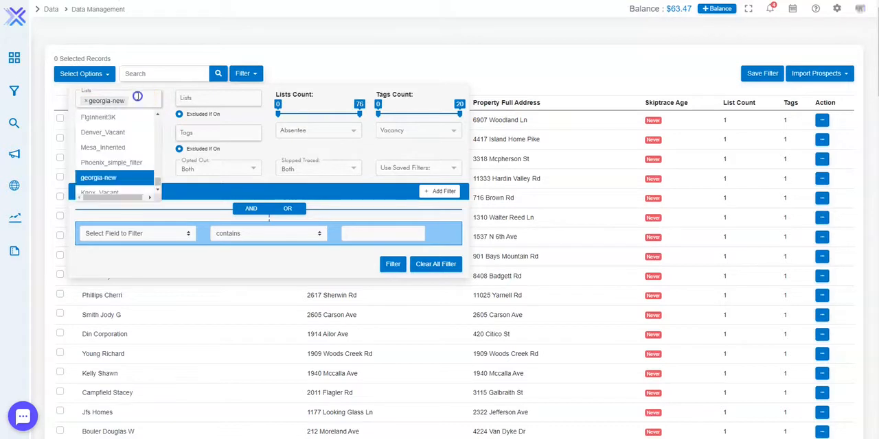
pyautogui.click(394, 265)
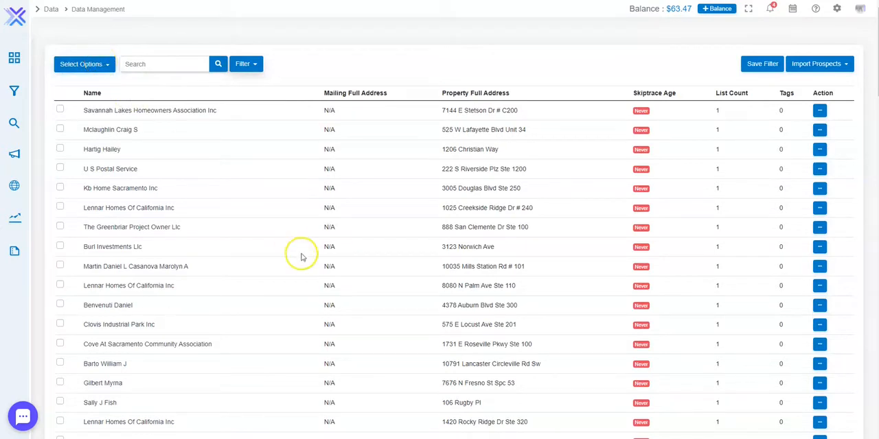
pyautogui.scroll(-15, 299, 251)
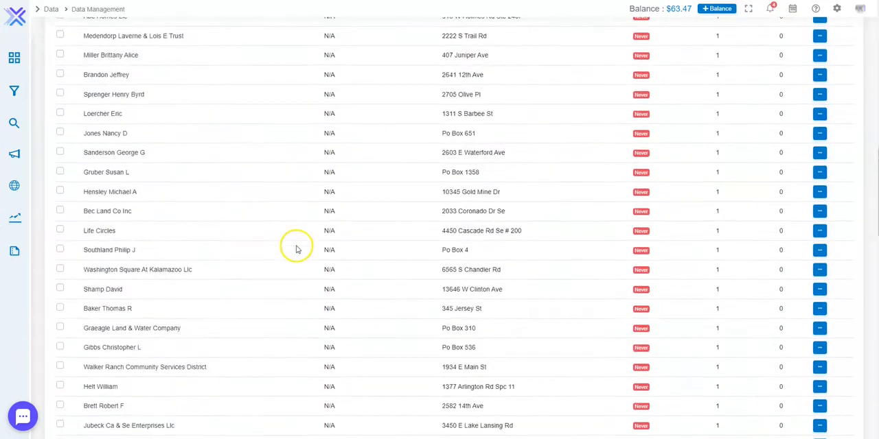
pyautogui.scroll(15, 295, 249)
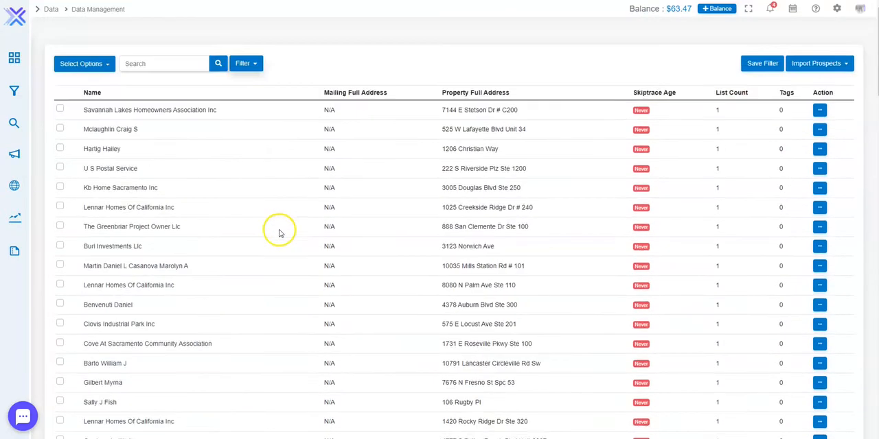
# - Replace georgia-new in the Only On lists filter with Pre_Foreclosure, Recent_Divorce and Vacant_Phx
pyautogui.click(248, 64)
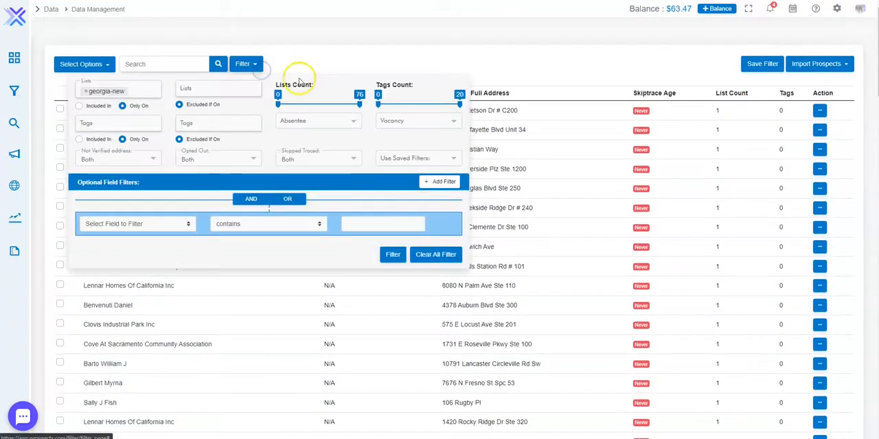
pyautogui.click(85, 91)
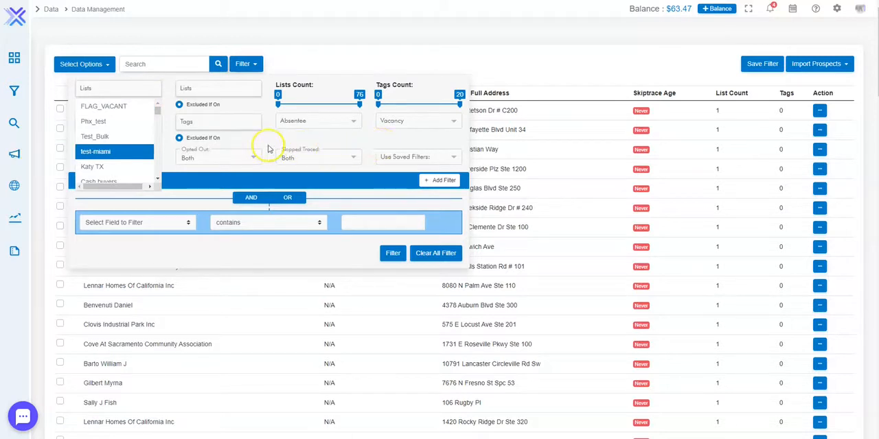
pyautogui.scroll(-5, 107, 140)
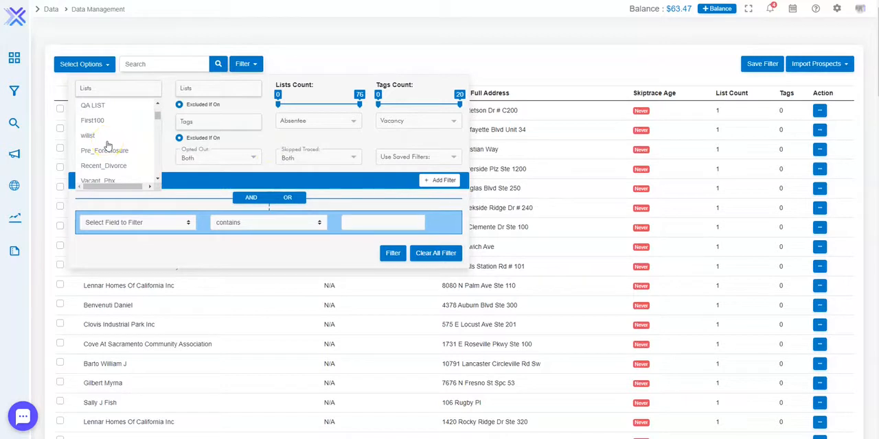
pyautogui.click(116, 151)
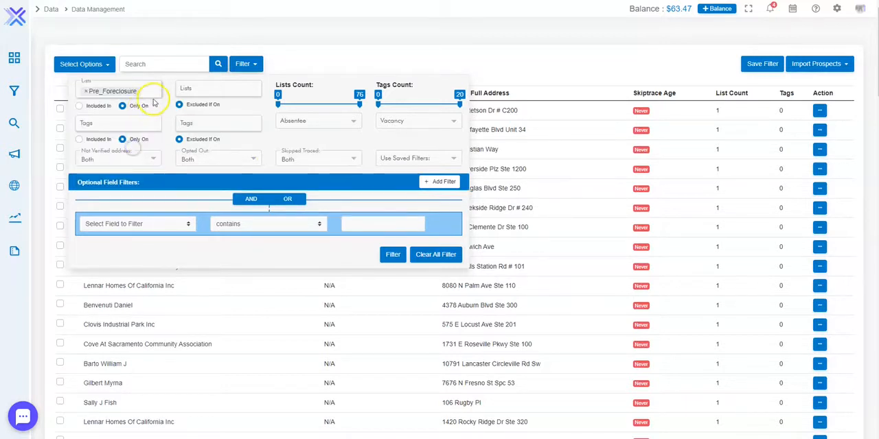
pyautogui.click(153, 93)
pyautogui.click(127, 137)
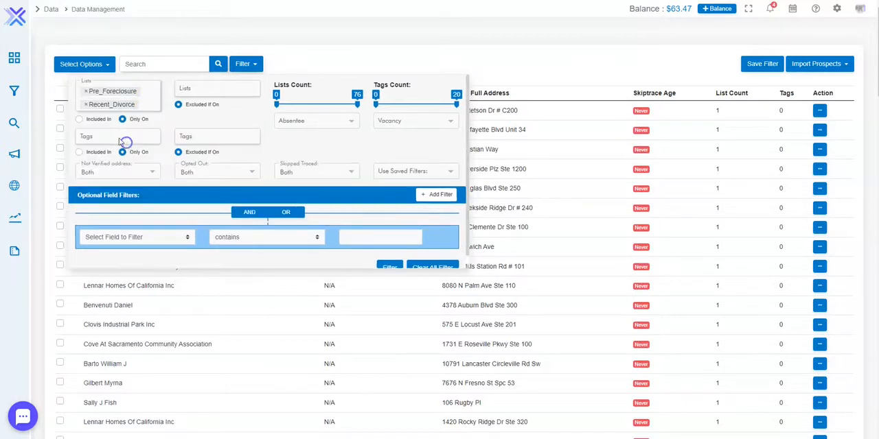
pyautogui.click(144, 95)
pyautogui.click(118, 148)
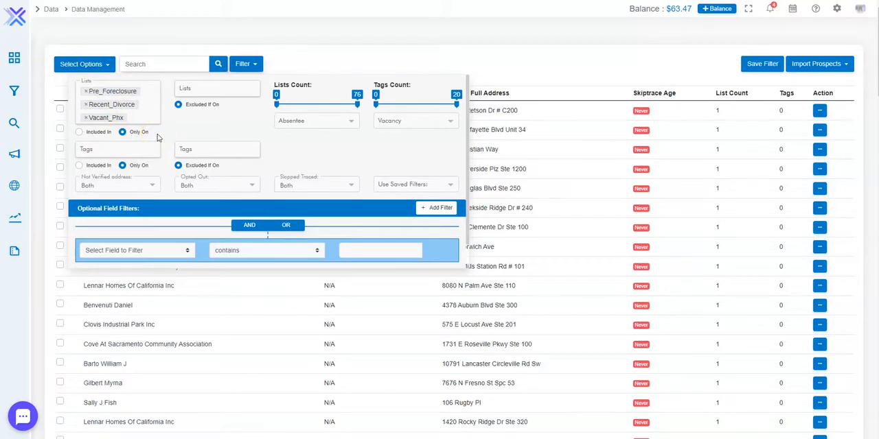
# - Apply the filter for prospects on all three chosen lists
pyautogui.scroll(-2, 159, 136)
pyautogui.scroll(2, 167, 134)
pyautogui.scroll(-1, 233, 128)
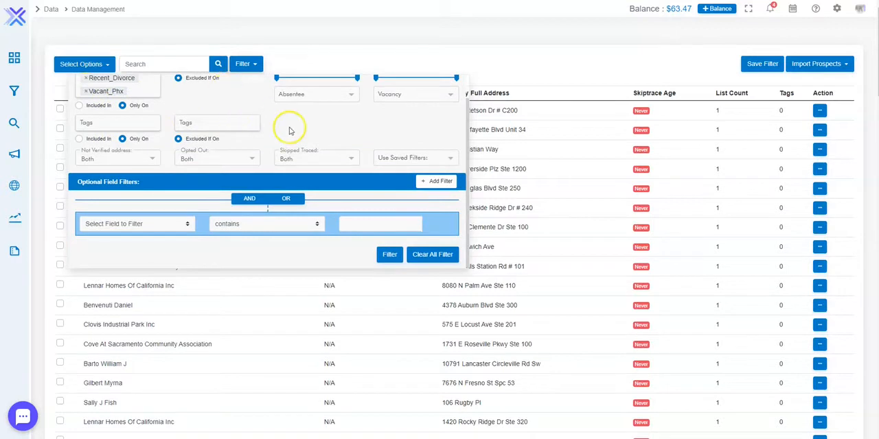
pyautogui.scroll(1, 299, 144)
pyautogui.scroll(-1, 307, 152)
pyautogui.scroll(1, 307, 153)
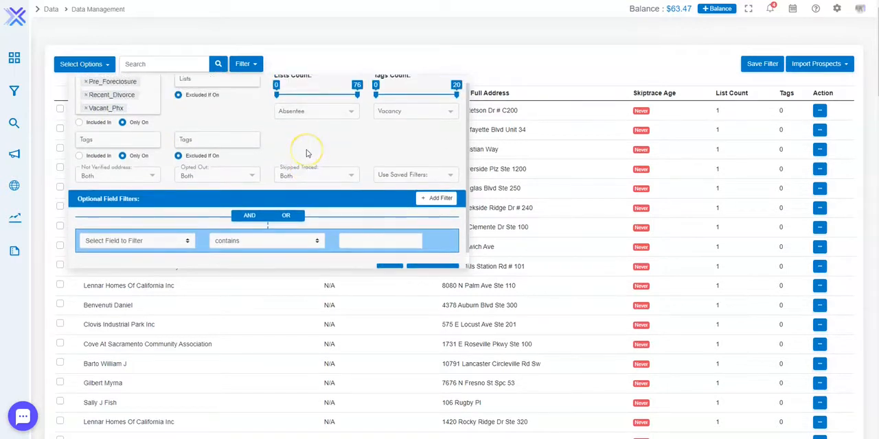
pyautogui.scroll(-1, 308, 150)
pyautogui.click(389, 255)
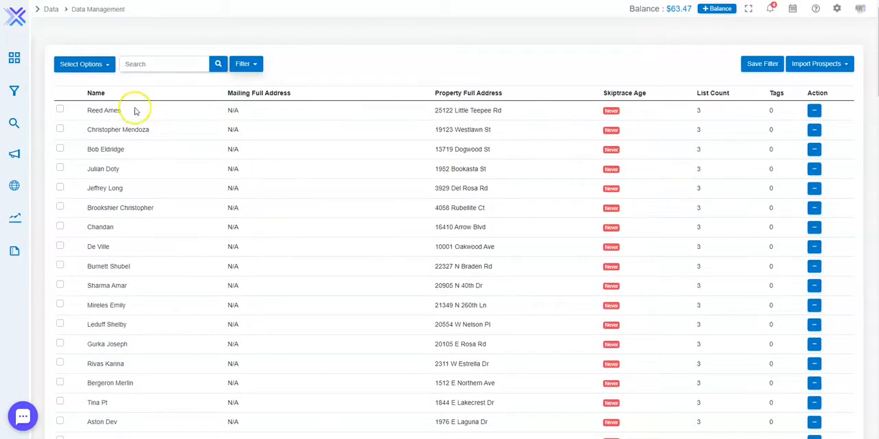
# - Open the first filtered prospect's information, check its list memberships, and close the record
pyautogui.click(709, 108)
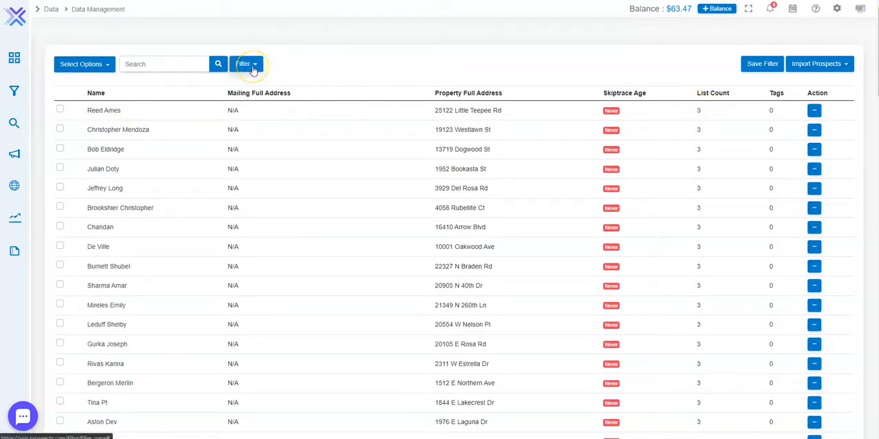
pyautogui.click(97, 110)
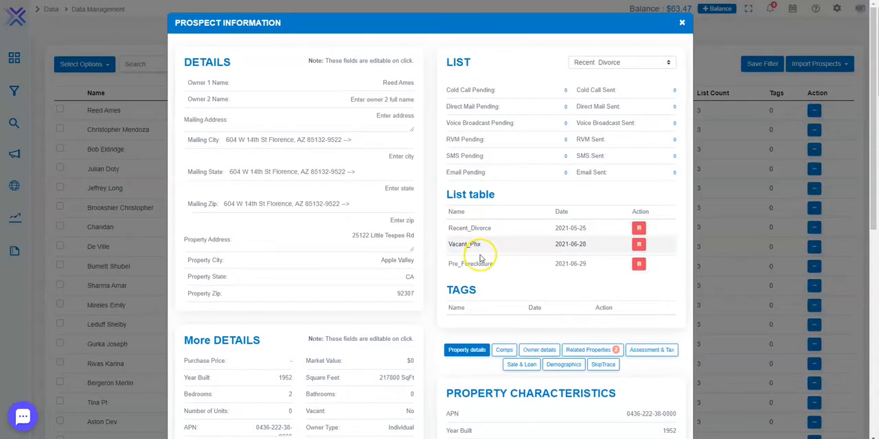
pyautogui.click(682, 22)
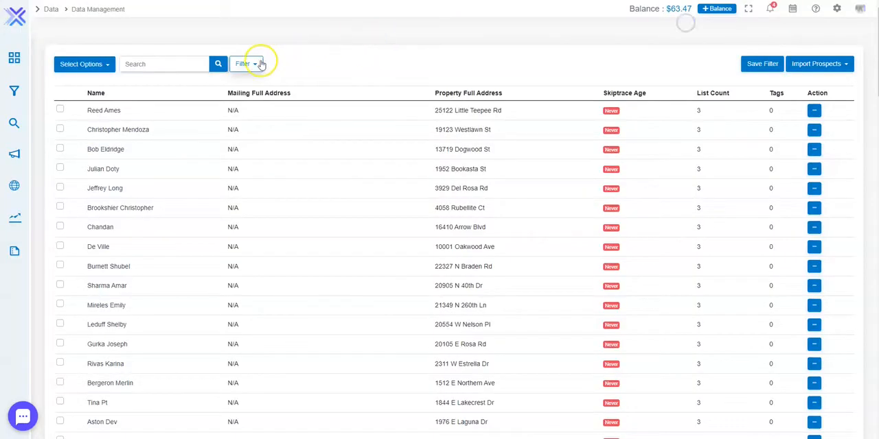
# - Reopen the filters and remove Pre_Foreclosure, Recent_Divorce and Vacant_Phx from the Only On lists filter
pyautogui.click(254, 63)
pyautogui.scroll(1, 199, 89)
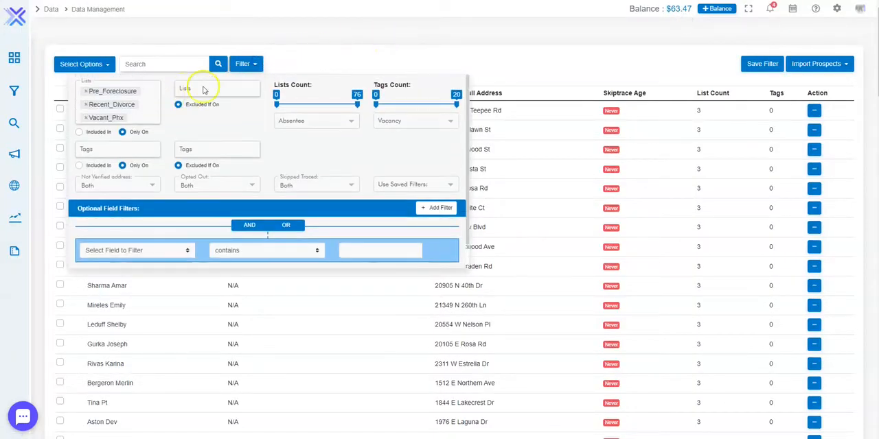
pyautogui.click(87, 92)
pyautogui.click(86, 91)
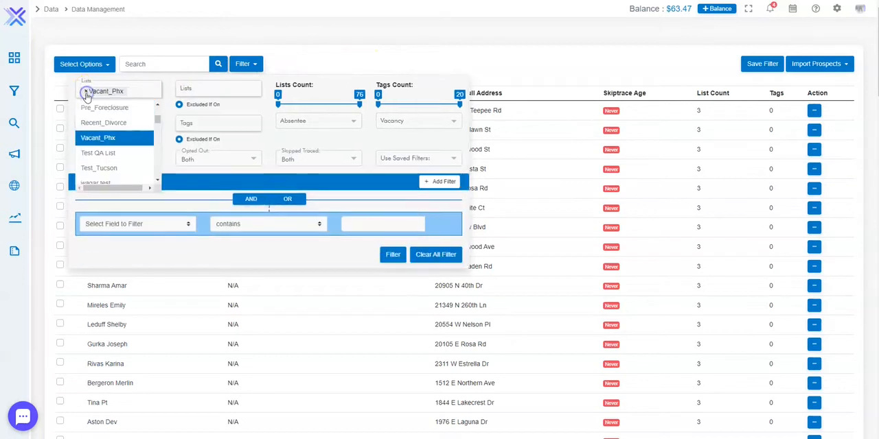
pyautogui.click(86, 92)
pyautogui.click(169, 106)
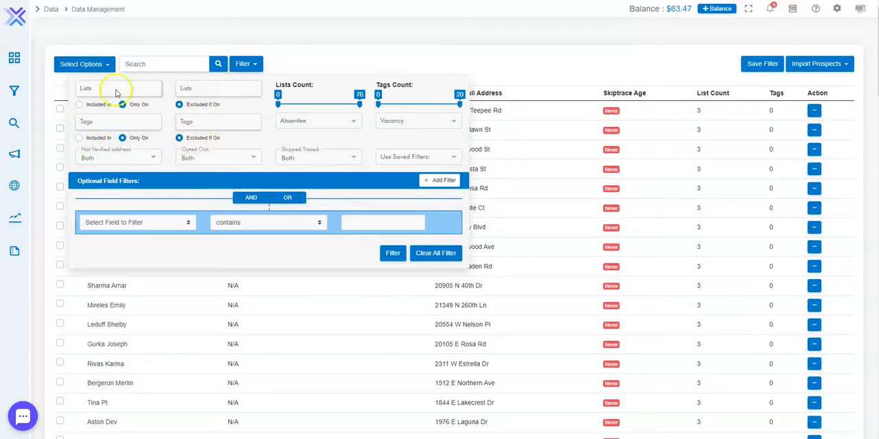
# - Try Knox_Vacant as an excluded list in the filters and remove it again
pyautogui.click(204, 88)
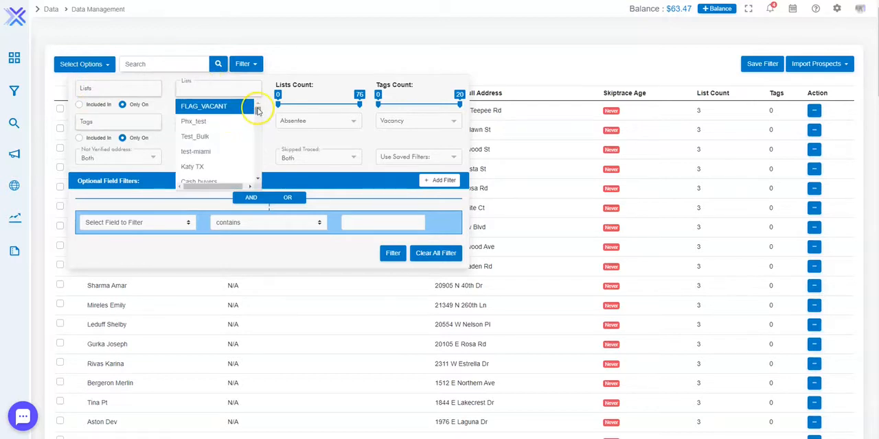
pyautogui.scroll(-5, 259, 111)
pyautogui.click(215, 173)
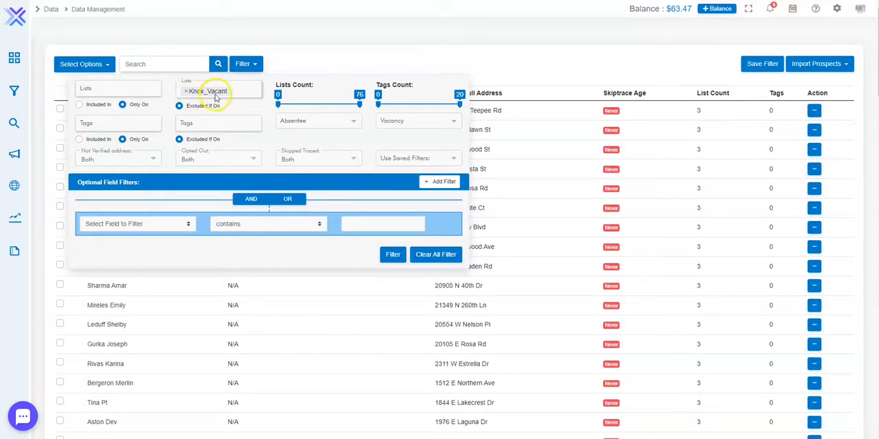
pyautogui.click(238, 92)
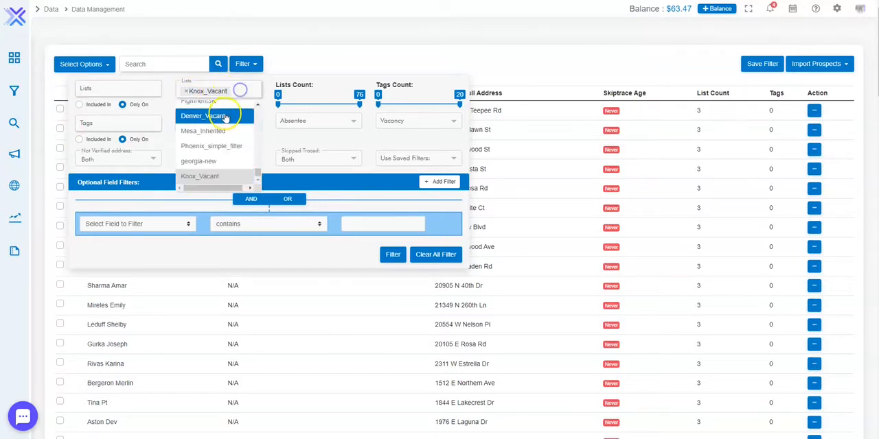
pyautogui.scroll(-3, 222, 79)
pyautogui.scroll(3, 220, 92)
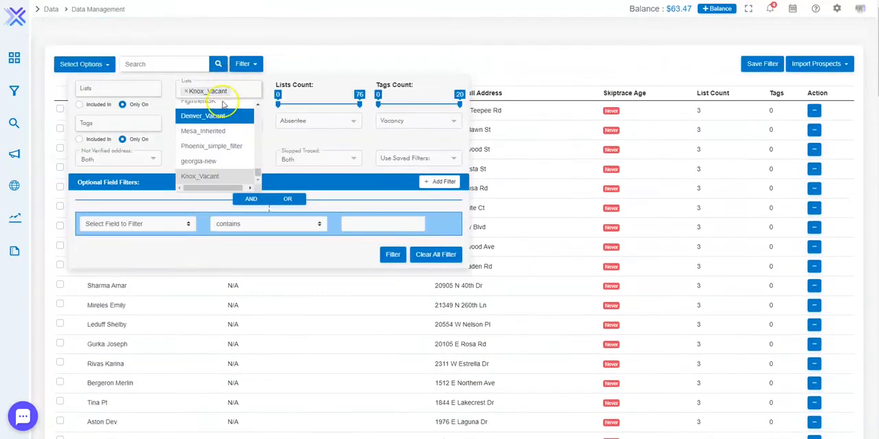
pyautogui.click(186, 90)
pyautogui.click(167, 117)
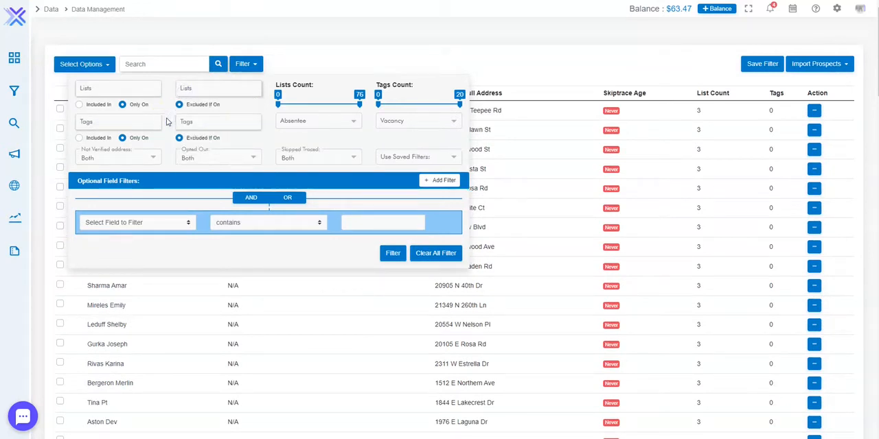
# - Review the not verified address choices and the absentee filter without changing either
pyautogui.click(140, 159)
pyautogui.click(147, 159)
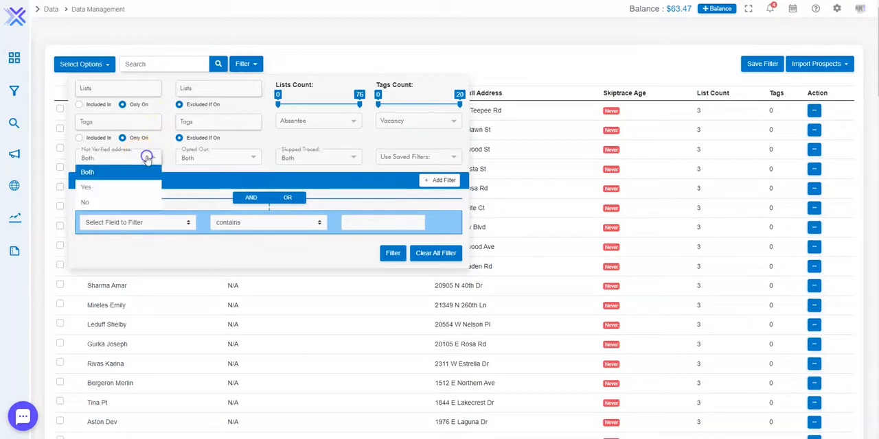
pyautogui.click(146, 159)
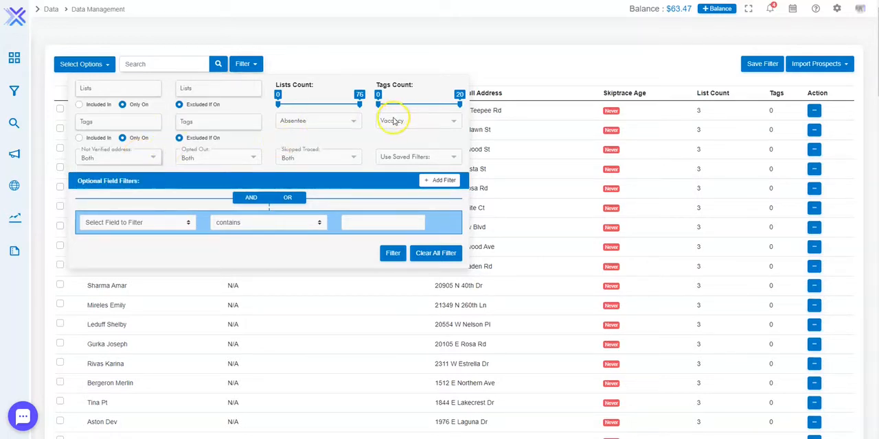
pyautogui.click(319, 125)
pyautogui.click(275, 144)
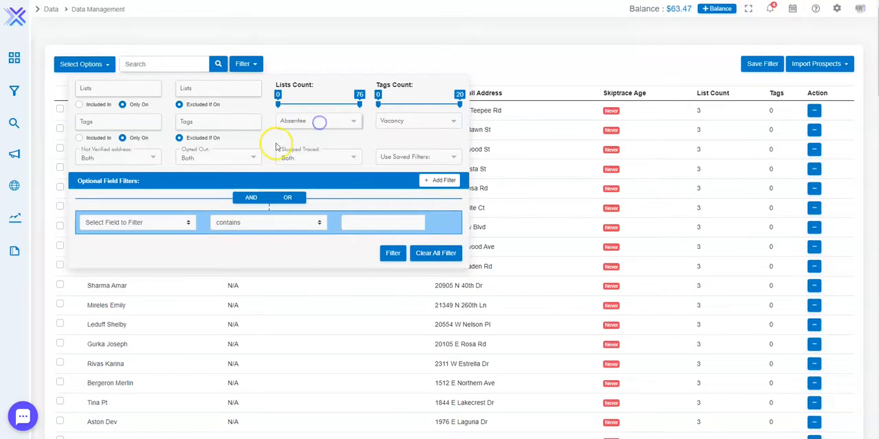
pyautogui.scroll(-3, 274, 144)
pyautogui.scroll(3, 275, 144)
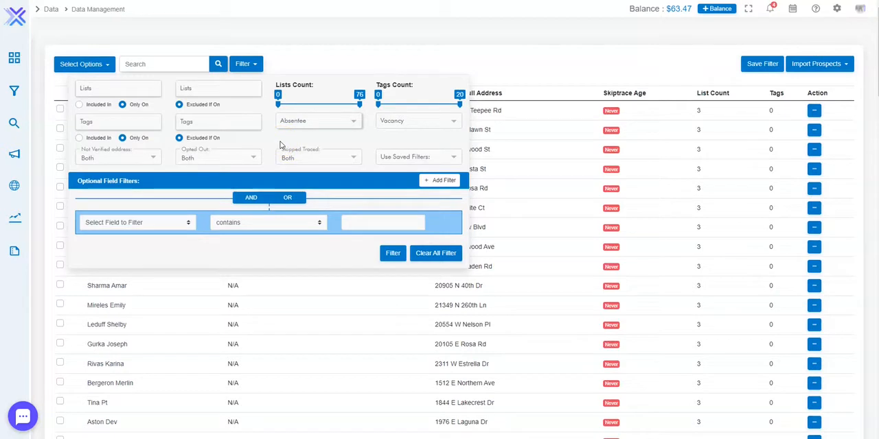
# - Add a second optional field filter row and delete it again
pyautogui.click(438, 181)
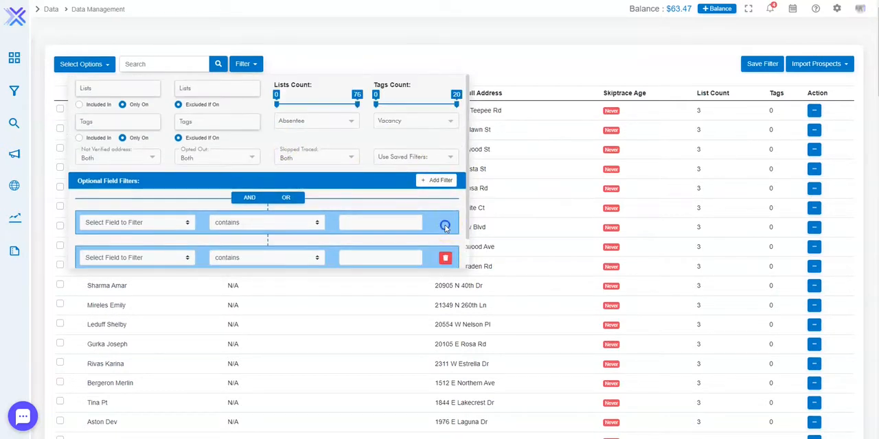
pyautogui.click(443, 257)
pyautogui.scroll(-2, 235, 167)
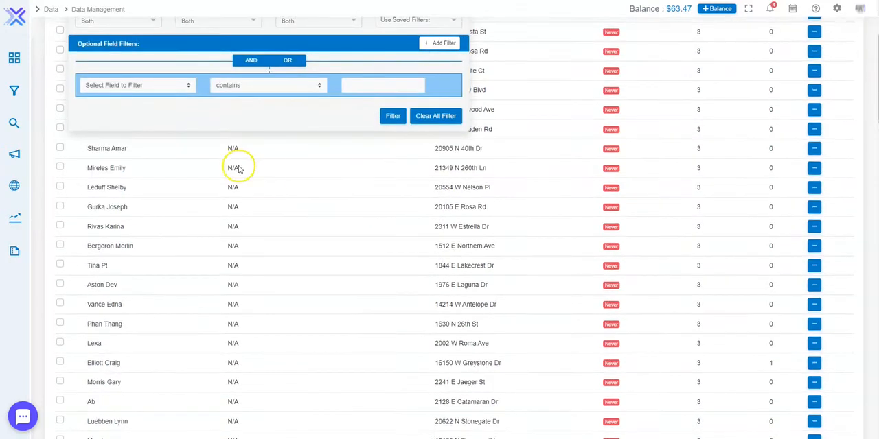
# - Review the fields available for the optional field filter without choosing one
pyautogui.scroll(2, 171, 196)
pyautogui.click(171, 223)
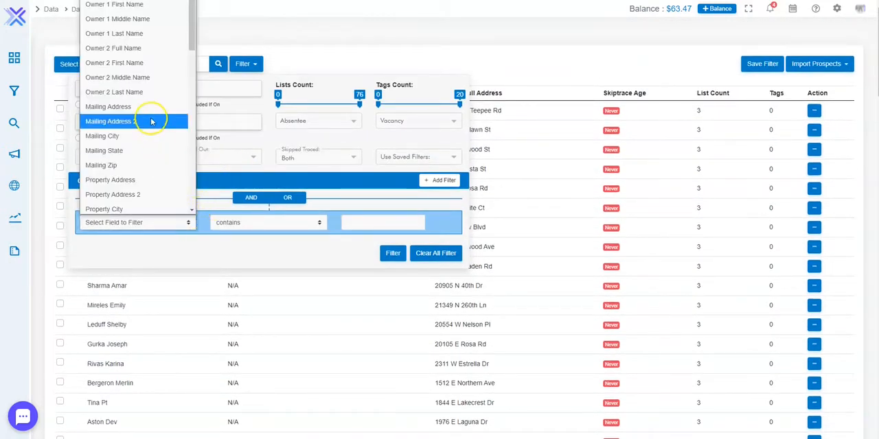
pyautogui.scroll(-3, 146, 121)
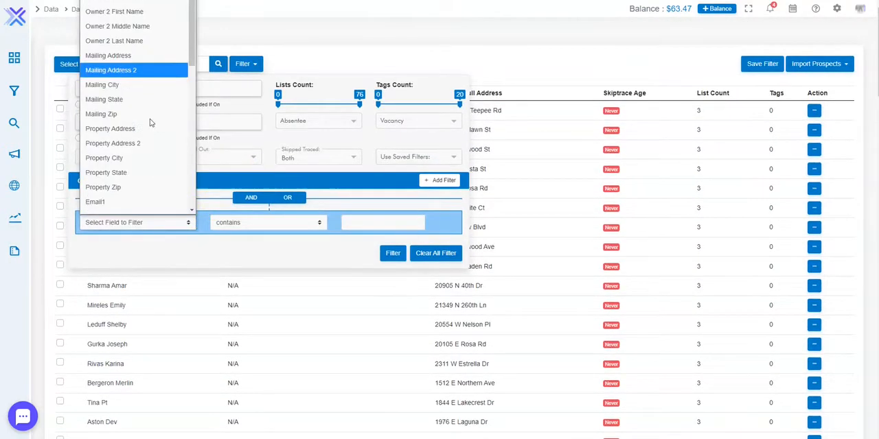
pyautogui.click(263, 103)
# - Add the FLAG_VACANT and ABC lists to the Only On lists filter
pyautogui.click(132, 90)
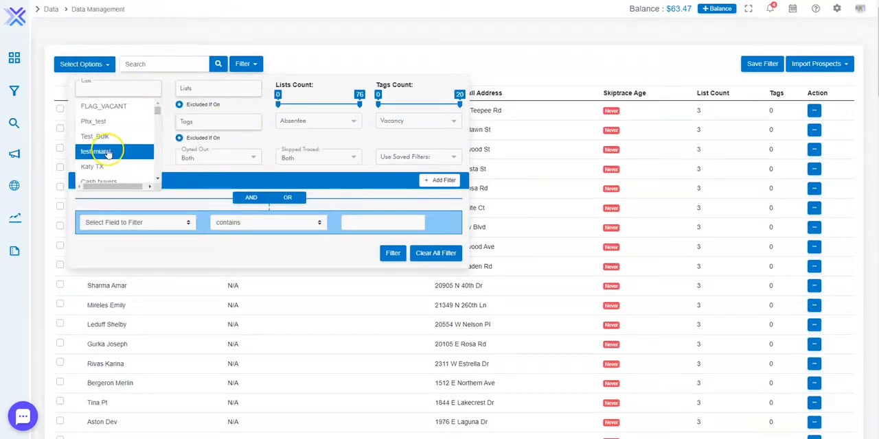
pyautogui.click(107, 107)
pyautogui.scroll(-10, 115, 133)
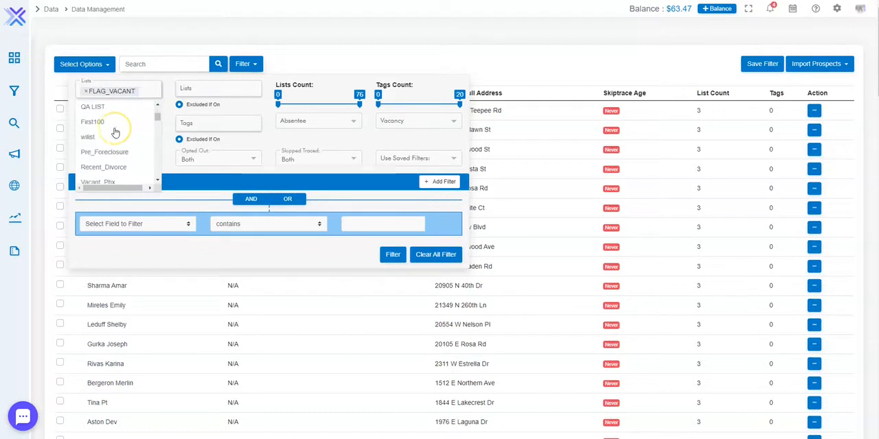
pyautogui.scroll(-8, 115, 133)
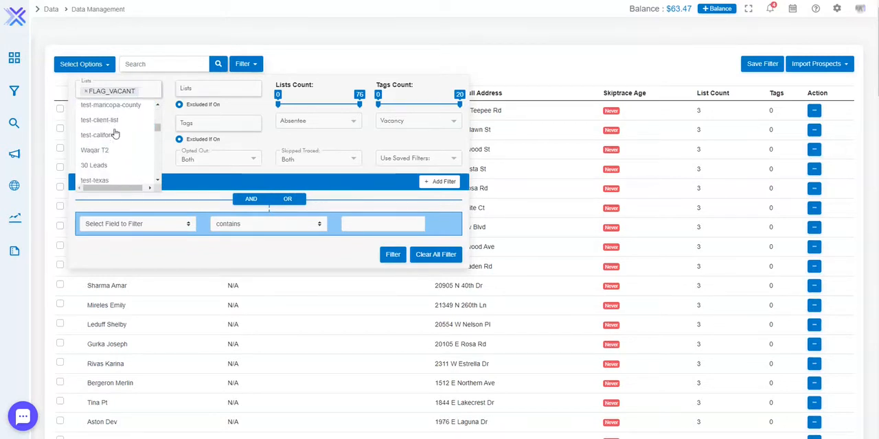
pyautogui.click(117, 139)
pyautogui.scroll(-3, 117, 138)
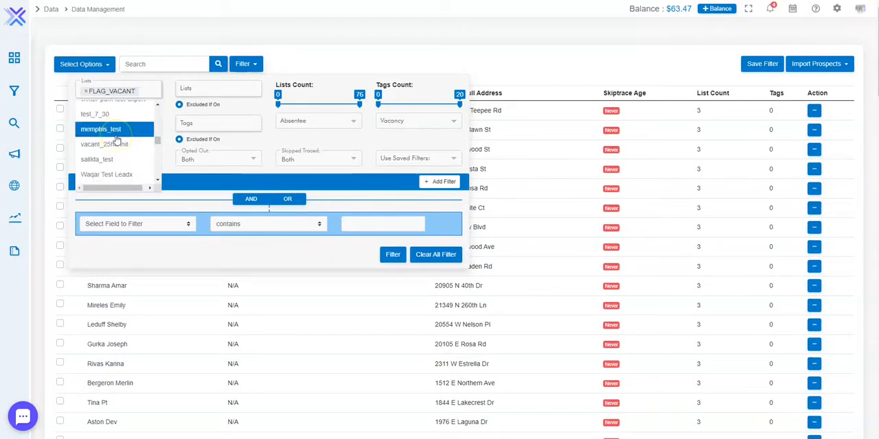
pyautogui.click(115, 133)
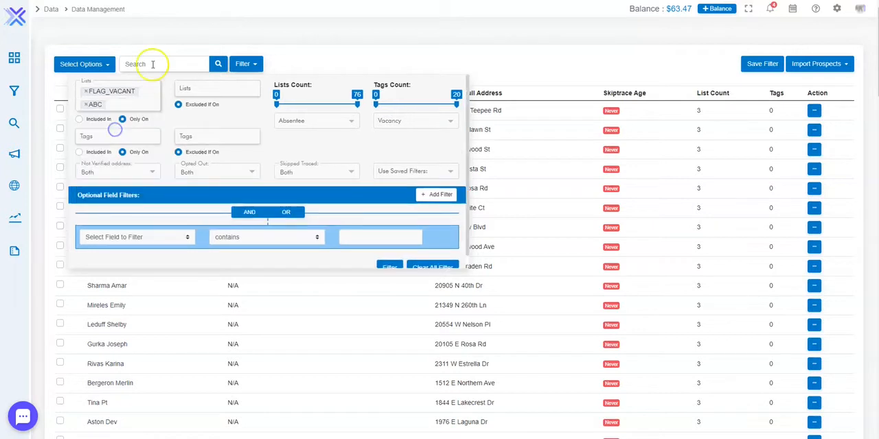
# - Set the optional field filter to Property City contains Phoenix
pyautogui.scroll(-1, 247, 162)
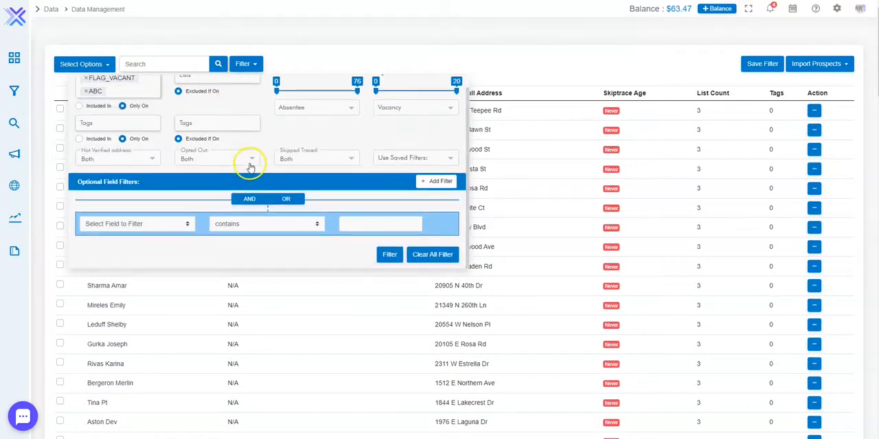
pyautogui.click(172, 224)
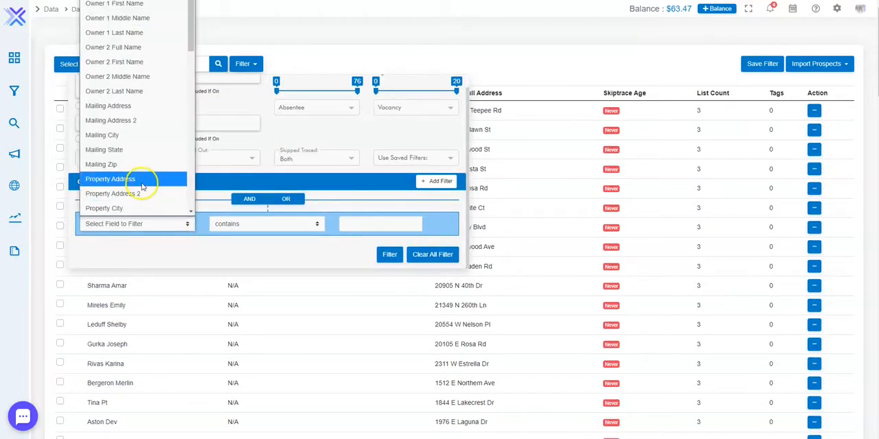
pyautogui.scroll(-3, 141, 184)
pyautogui.click(125, 117)
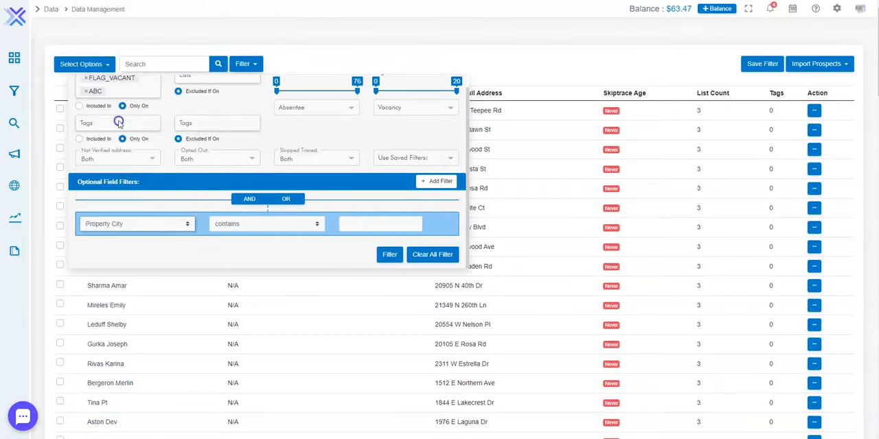
pyautogui.click(389, 224)
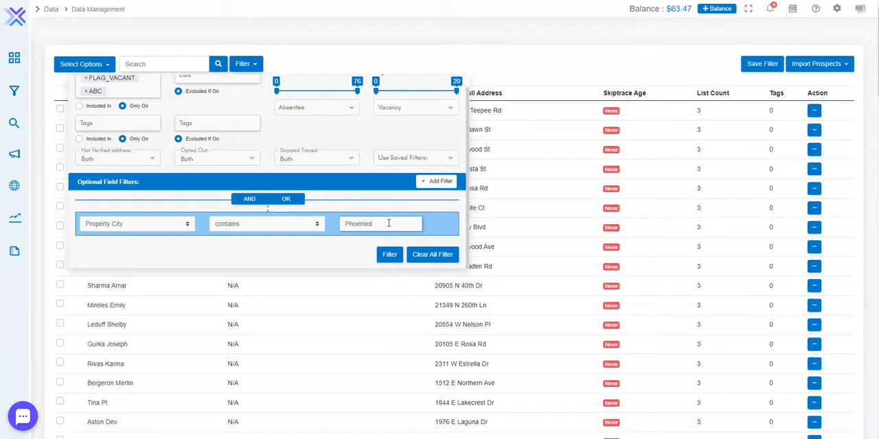
# - Limit the lists count filter to a range from 0 to 5
pyautogui.scroll(1, 206, 190)
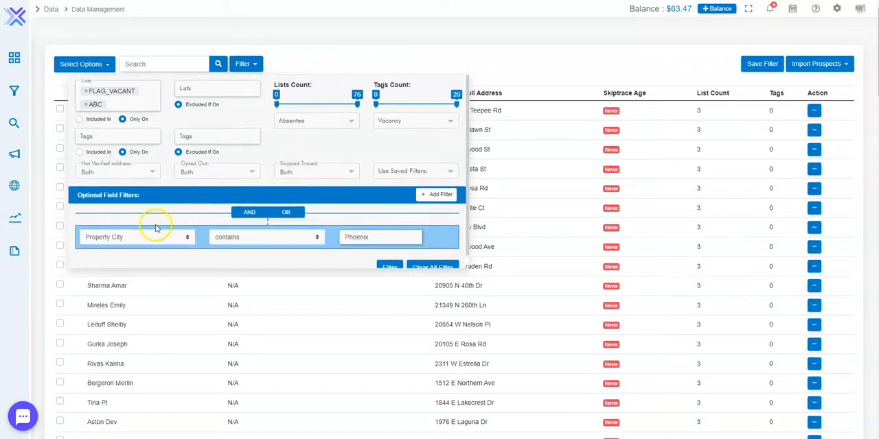
pyautogui.scroll(-1, 159, 217)
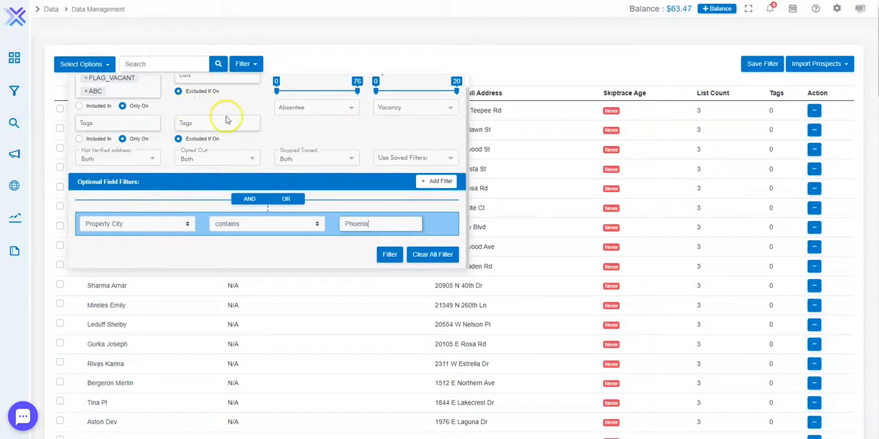
pyautogui.scroll(1, 264, 138)
pyautogui.scroll(-1, 346, 168)
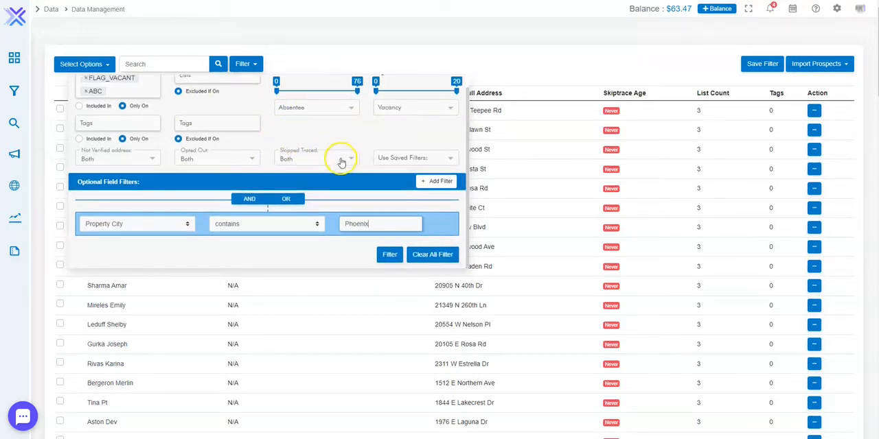
pyautogui.scroll(1, 340, 159)
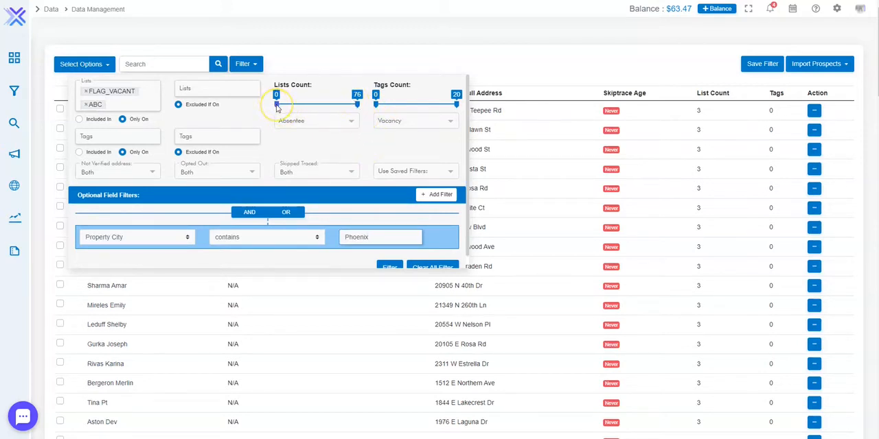
pyautogui.moveTo(278, 108); pyautogui.dragTo(281, 109)
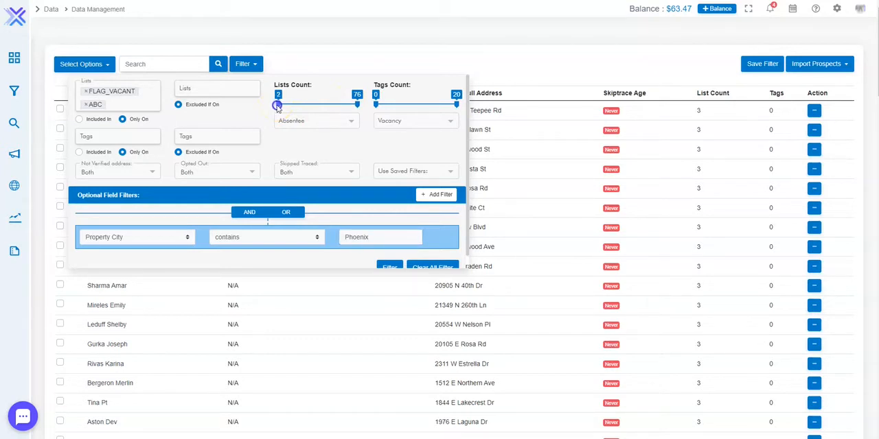
pyautogui.moveTo(359, 107); pyautogui.dragTo(291, 107)
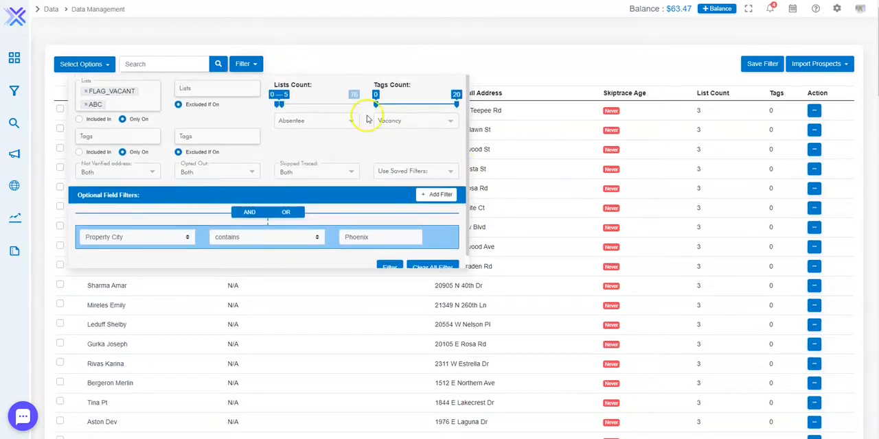
pyautogui.scroll(-1, 330, 130)
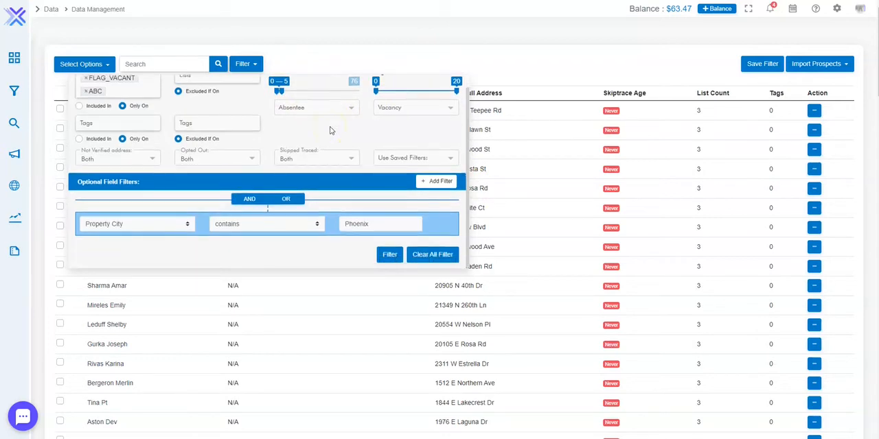
pyautogui.scroll(1, 332, 131)
pyautogui.click(323, 53)
pyautogui.scroll(-4, 328, 61)
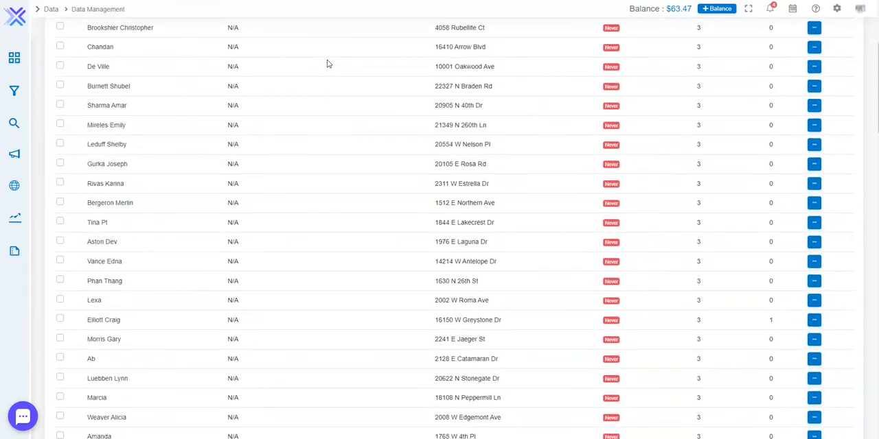
pyautogui.scroll(4, 328, 64)
pyautogui.click(321, 74)
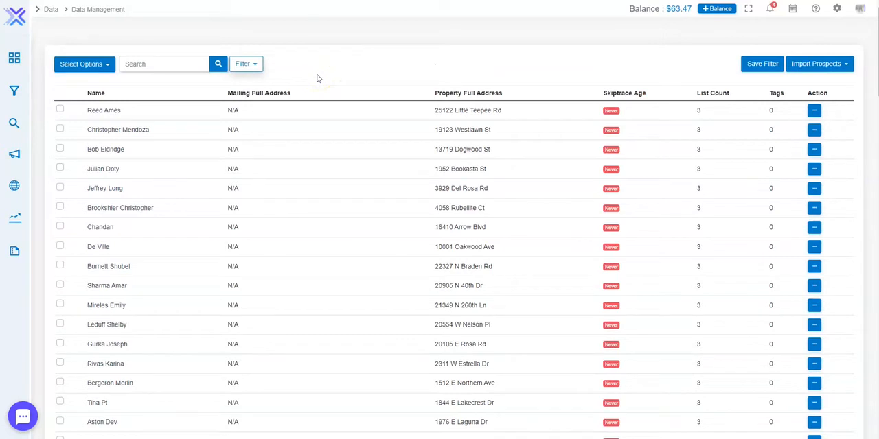
# - Replace FLAG_VACANT and ABC with Knox_Vacant in the Only On lists filter and apply the filters
pyautogui.click(238, 64)
pyautogui.click(85, 91)
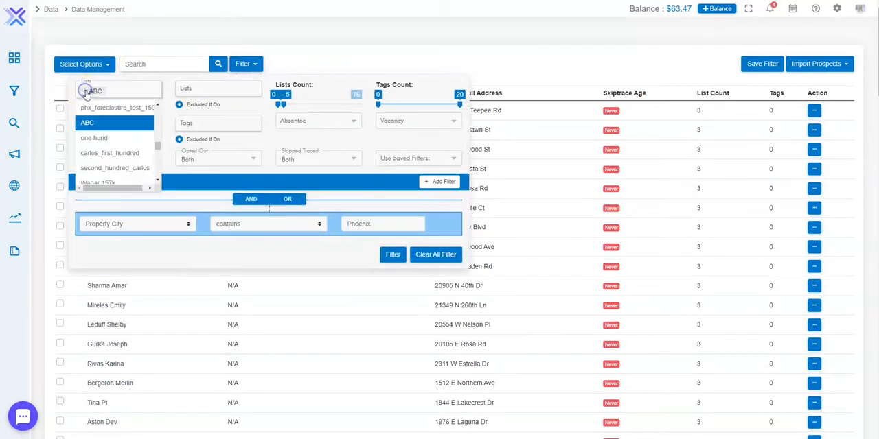
pyautogui.click(86, 90)
pyautogui.click(168, 105)
pyautogui.click(135, 92)
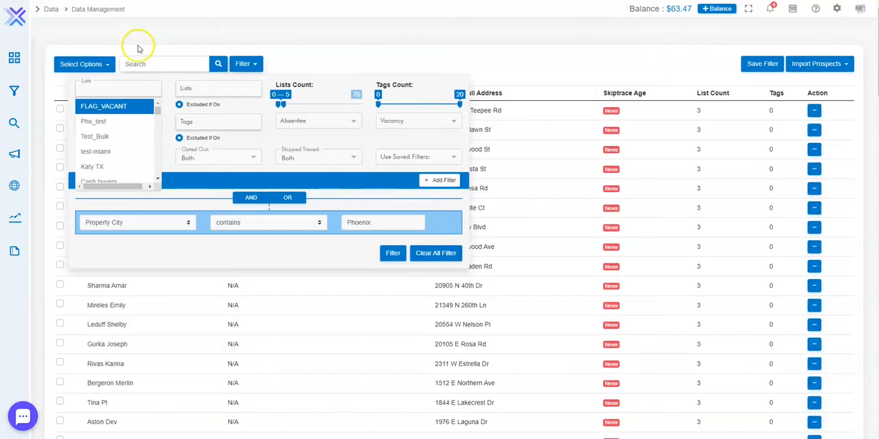
pyautogui.scroll(-5, 127, 131)
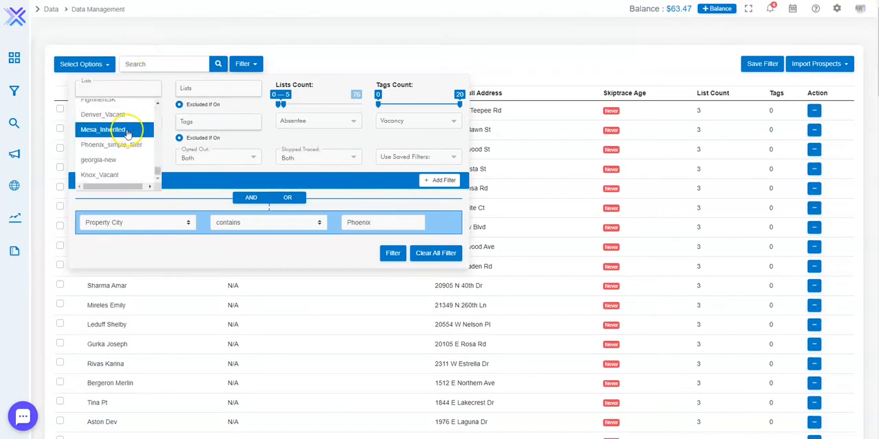
pyautogui.click(107, 174)
pyautogui.click(394, 256)
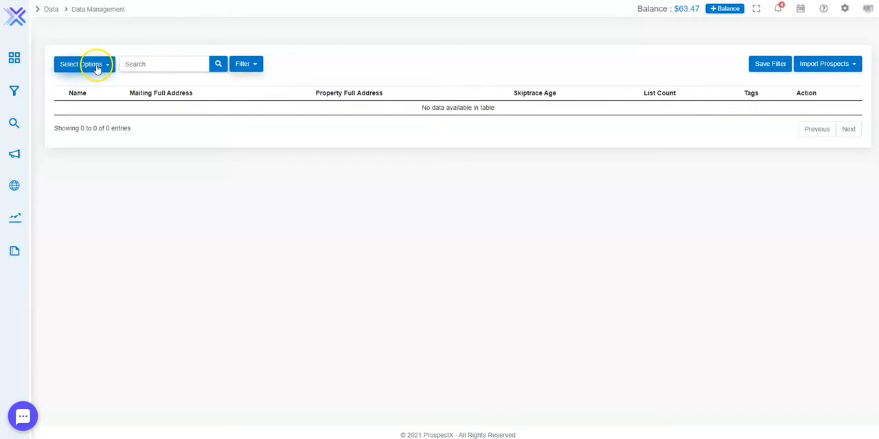
# - Reload the Data Management page to reset its filters and filter the prospects to those Only On the georgia-new list
pyautogui.click(236, 65)
pyautogui.click(92, 33)
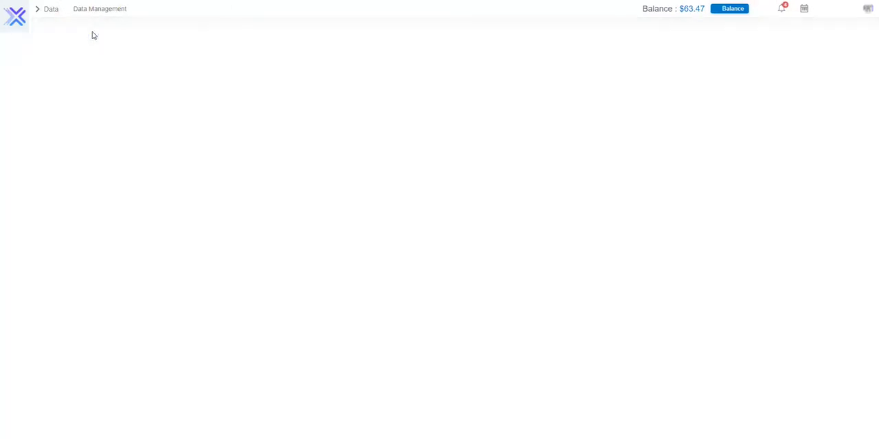
pyautogui.click(231, 27)
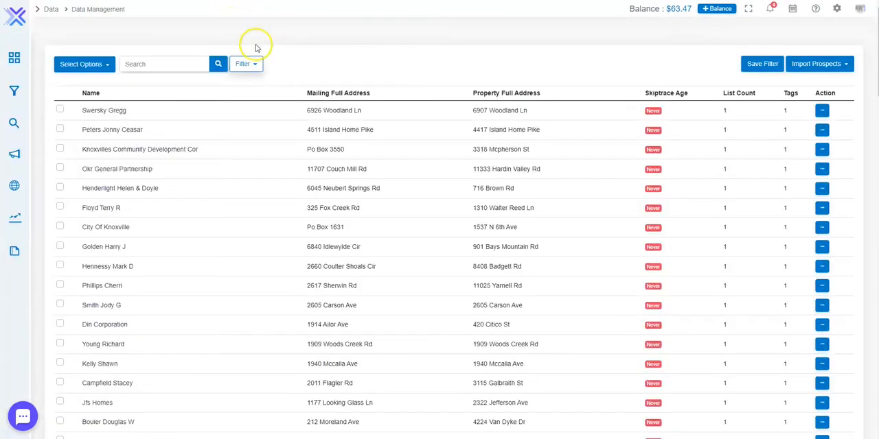
pyautogui.click(246, 63)
pyautogui.click(103, 87)
pyautogui.scroll(-5, 111, 121)
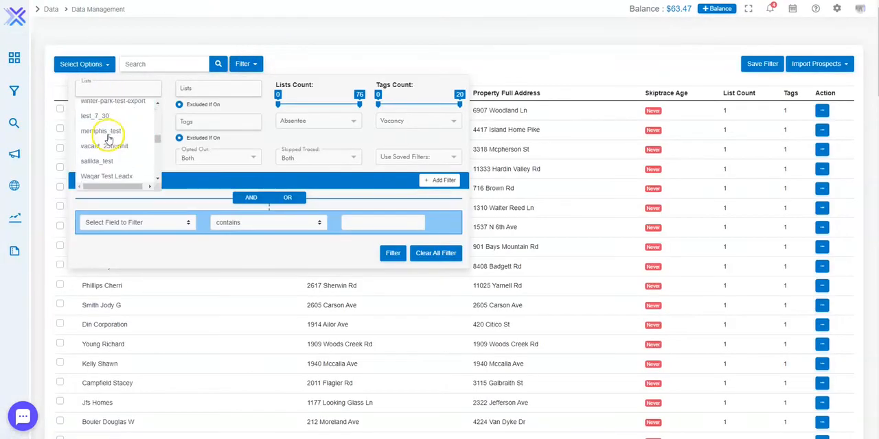
pyautogui.click(102, 165)
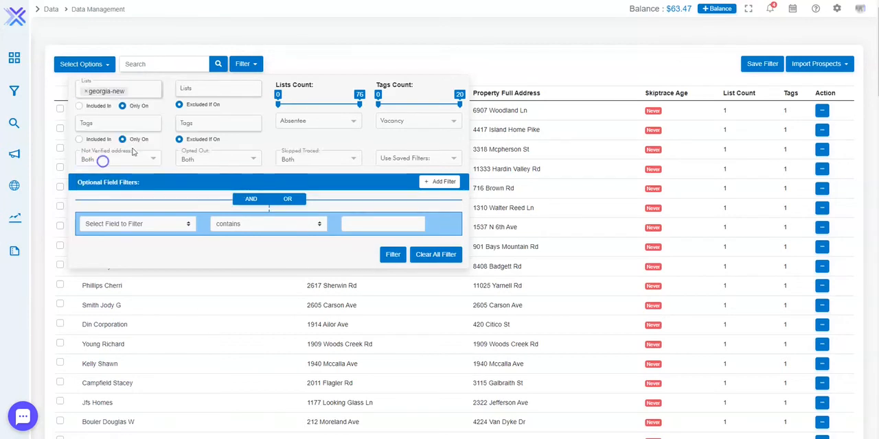
pyautogui.click(390, 255)
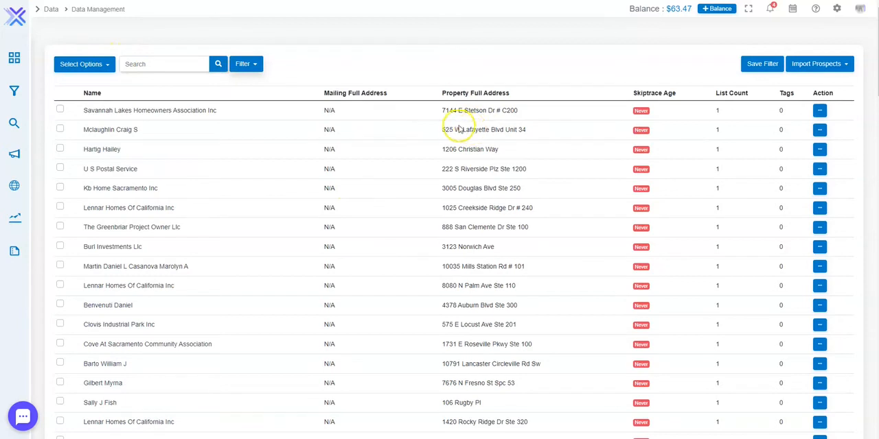
# - Select all prospects in the filtered georgia-new results
pyautogui.click(84, 64)
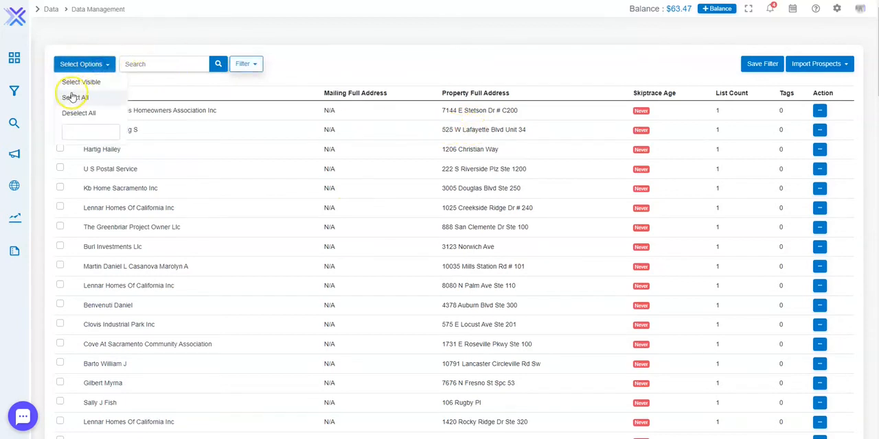
pyautogui.click(74, 98)
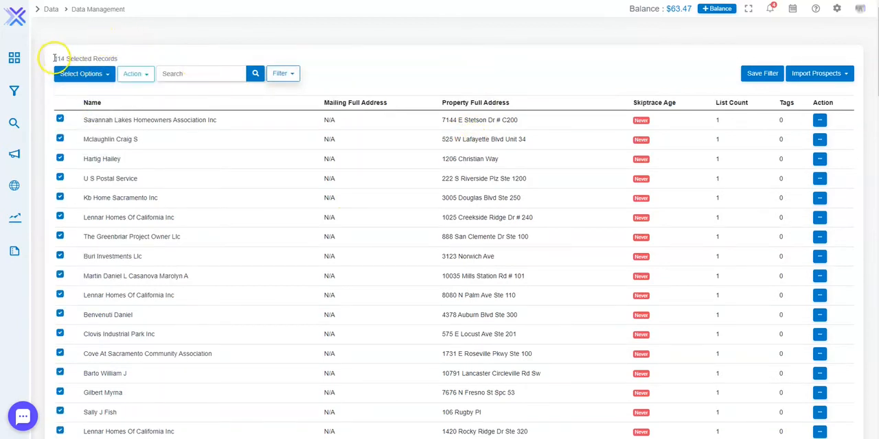
pyautogui.moveTo(54, 58); pyautogui.dragTo(110, 57)
# - Skip trace all selected prospects, including those already traced, and open the SkipTrace page
pyautogui.click(135, 74)
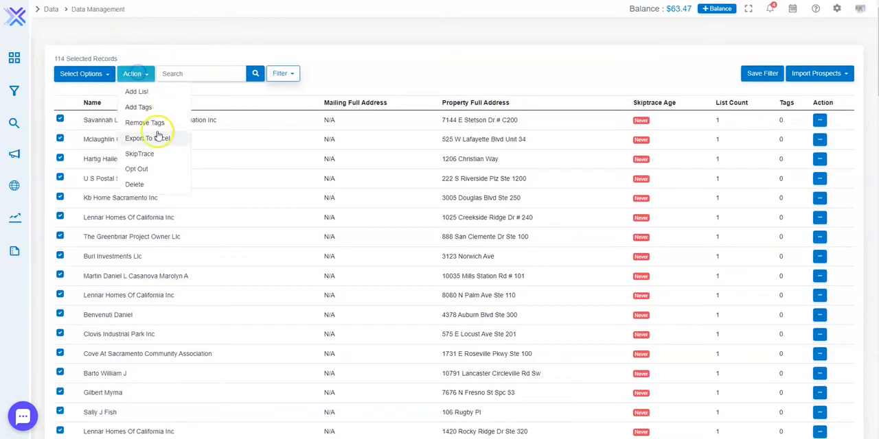
pyautogui.click(151, 150)
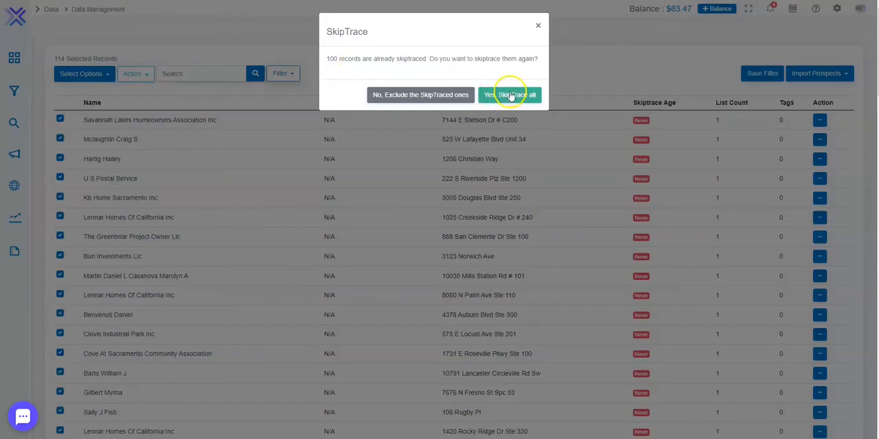
pyautogui.click(532, 96)
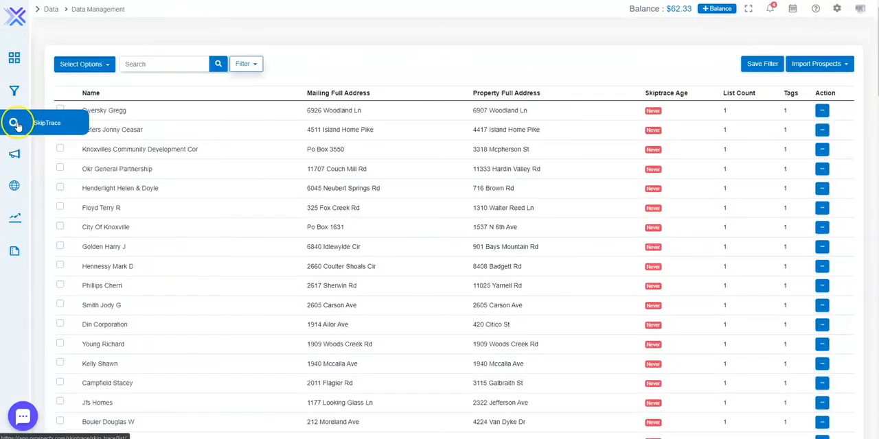
pyautogui.click(15, 123)
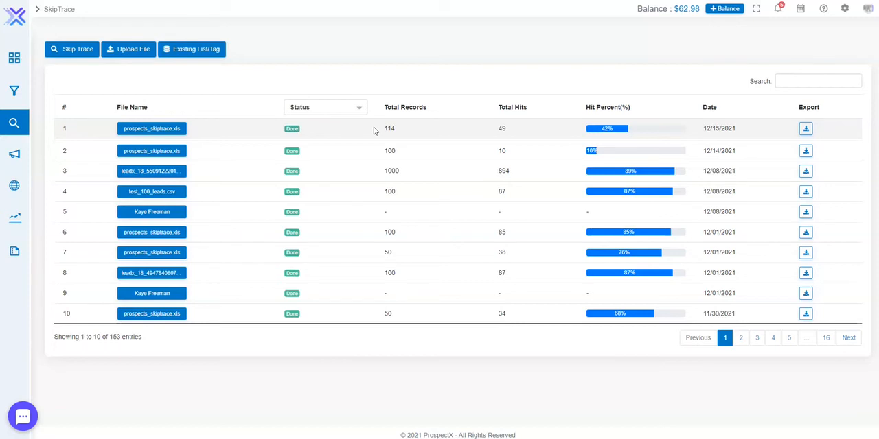
# - Export the results of the 12/15/2021 skip trace and review the phone and email columns in the downloaded spreadsheet
pyautogui.click(806, 129)
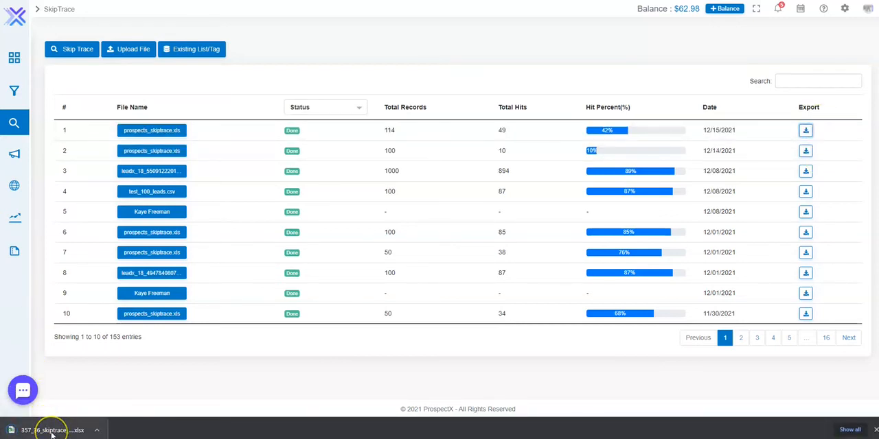
pyautogui.click(52, 430)
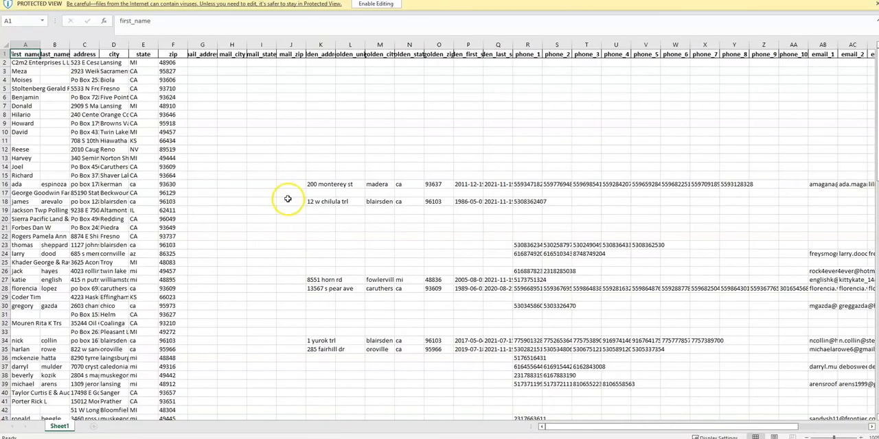
pyautogui.moveTo(555, 426); pyautogui.dragTo(623, 427)
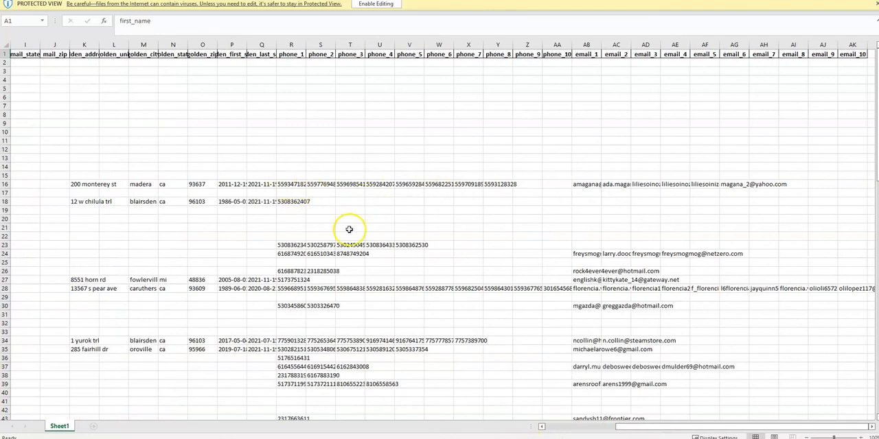
pyautogui.scroll(-6, 347, 229)
pyautogui.scroll(-7, 348, 232)
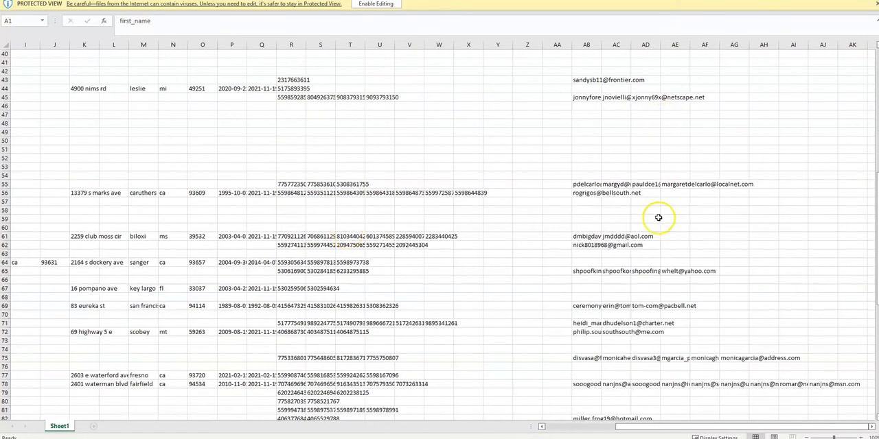
pyautogui.click(870, 1)
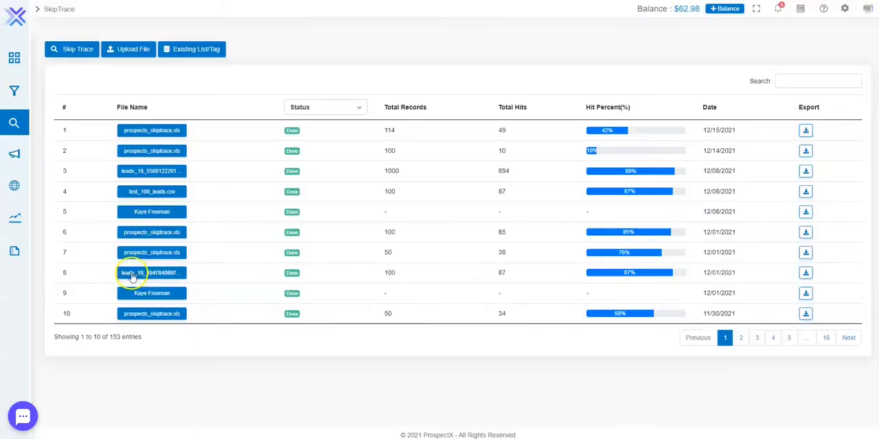
# - Open the Seller Leads list in the CRM to view the existing leads
pyautogui.click(9, 218)
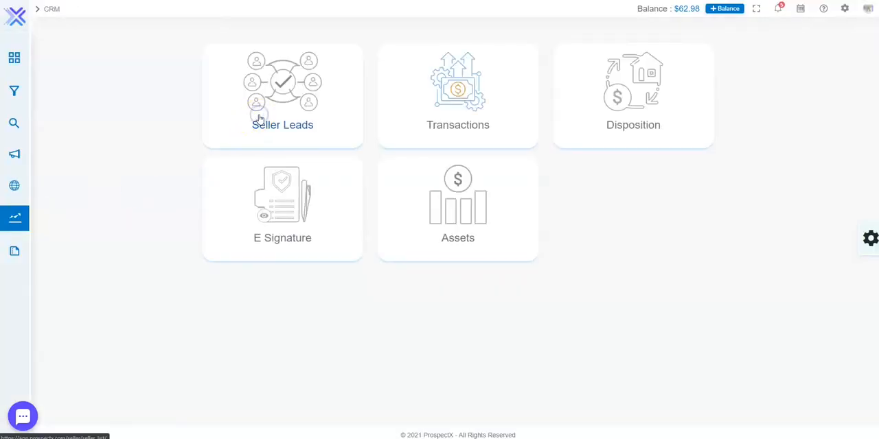
pyautogui.click(260, 119)
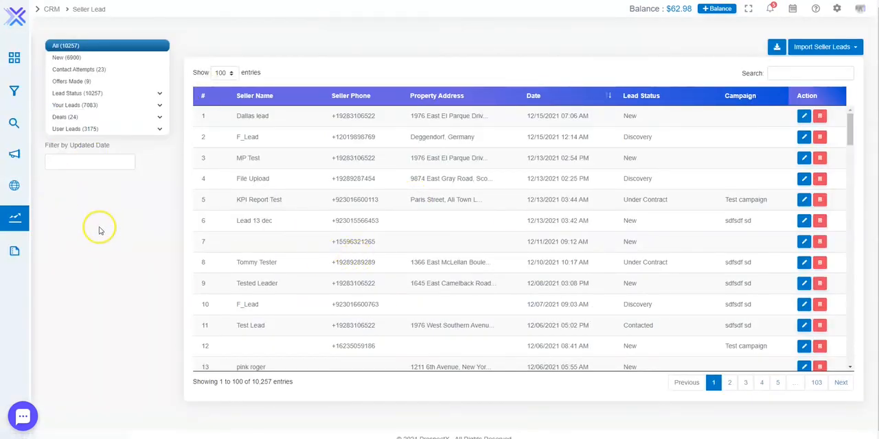
# - Open the Webhook/Webform Links in the CRM settings and copy the Seller Lead shareable link
pyautogui.click(24, 227)
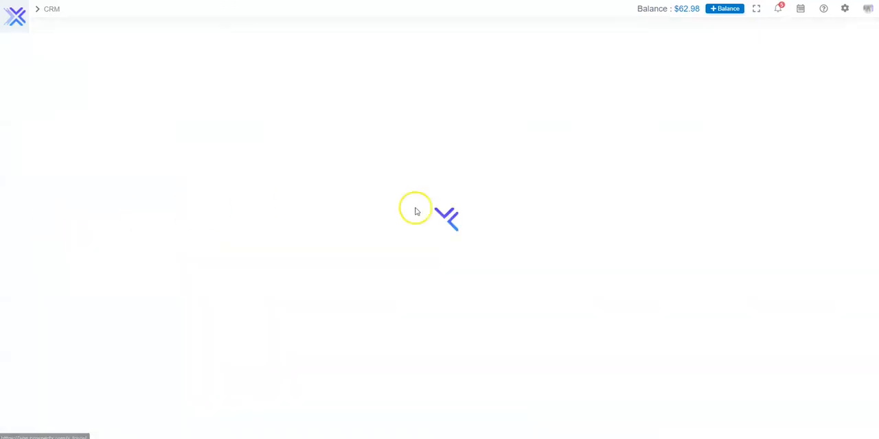
pyautogui.click(869, 234)
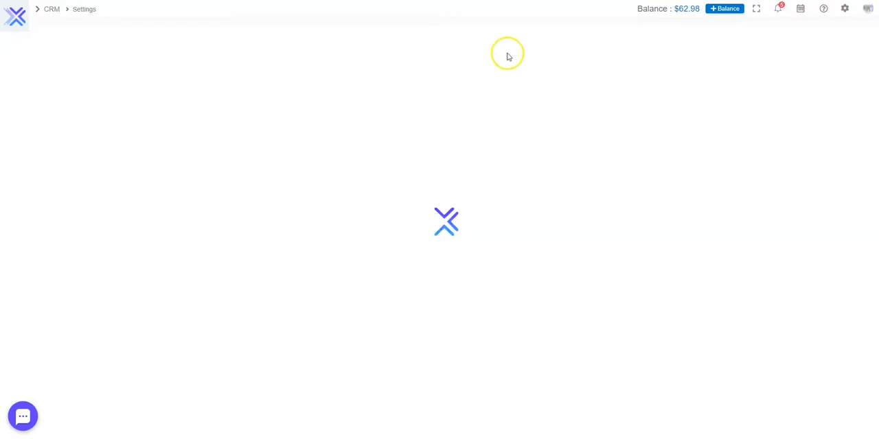
pyautogui.click(571, 48)
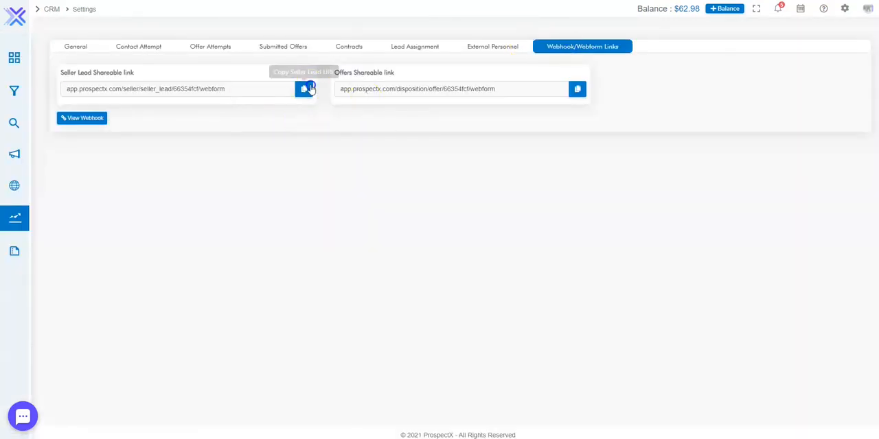
pyautogui.click(304, 88)
# - Open the copied seller lead webform link in an incognito window and place the cursor in the Seller Name field
pyautogui.hotkey('ctrl', 'shift', 'n')
pyautogui.hotkey('ctrl', 'v')
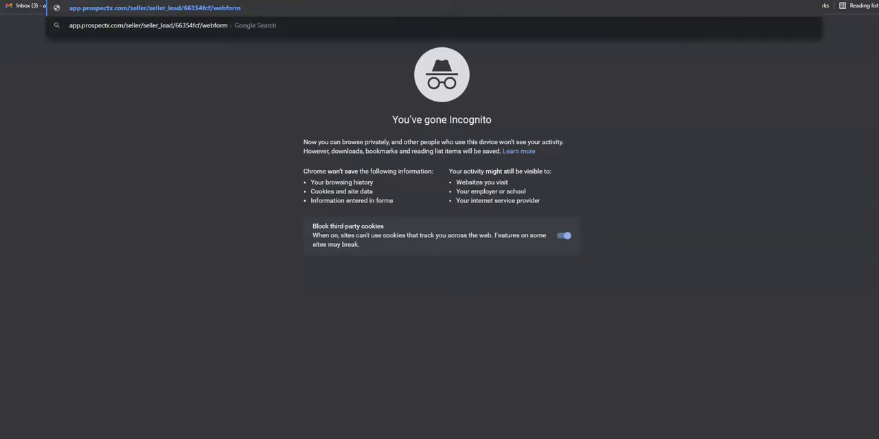
pyautogui.press('Return')
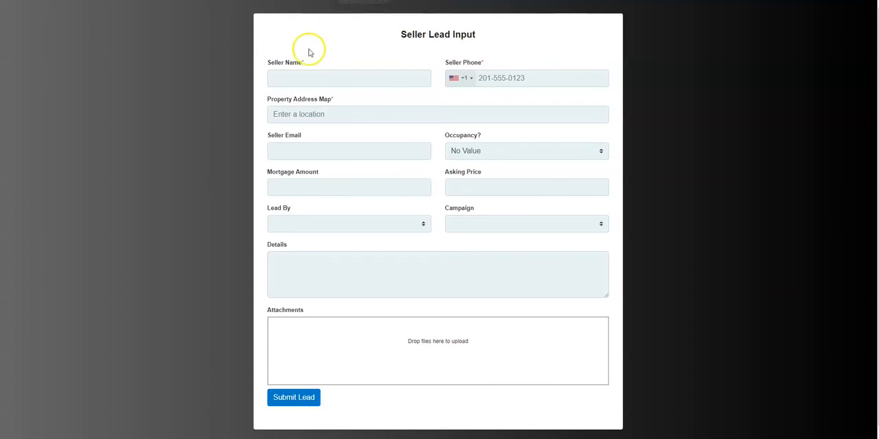
pyautogui.click(320, 77)
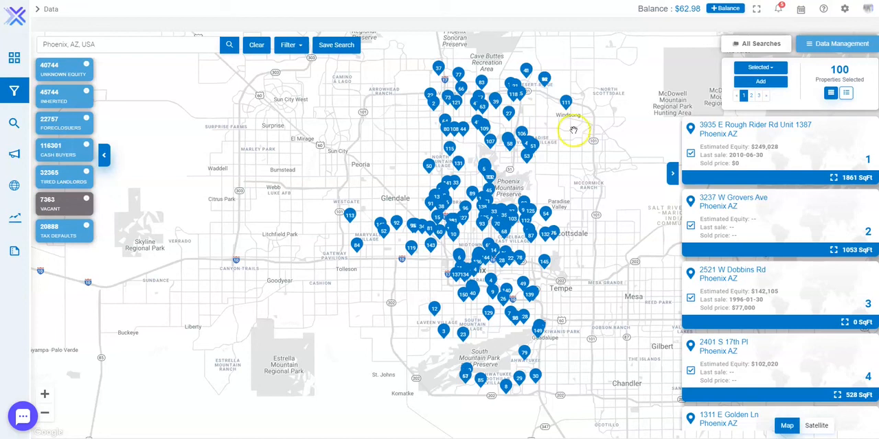
# - Open the Data Management page from the Phoenix, AZ property map
pyautogui.click(838, 47)
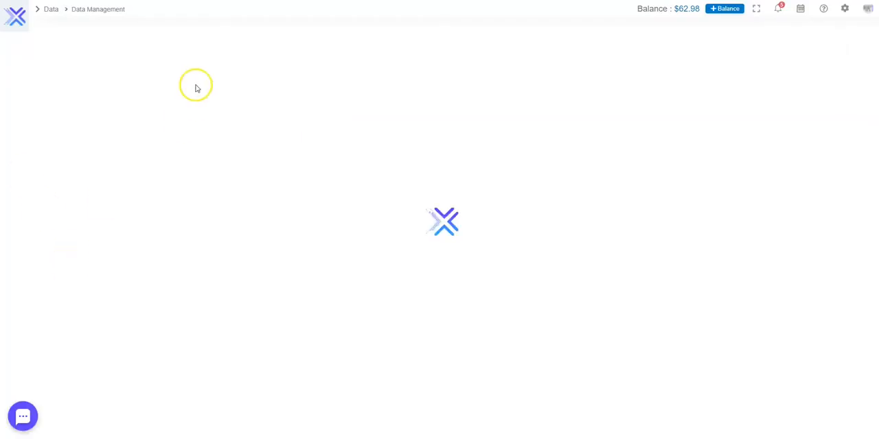